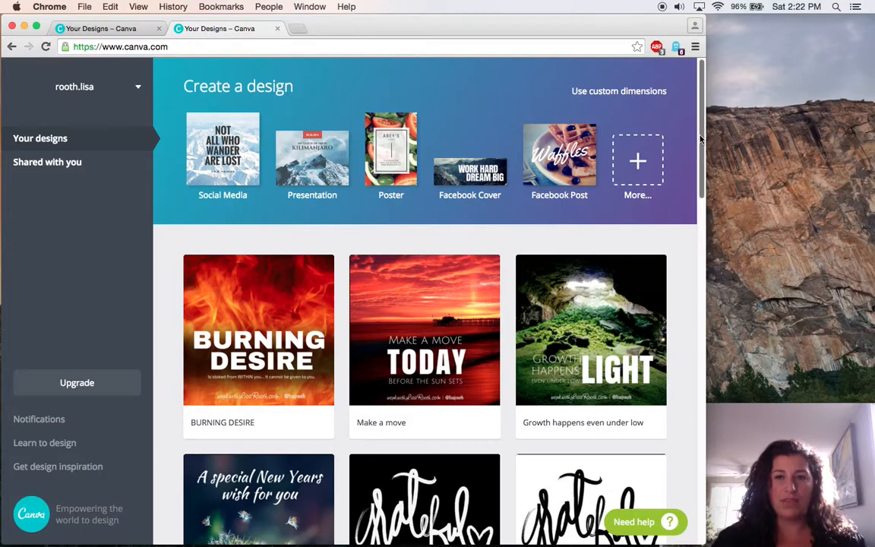
Create a new Instagram Post design and apply the free piggy-bank "New Year's Resolution 2016" layout.
{"action": "left_click_drag", "start_coordinate": [703, 133], "coordinate": [719, 180]}
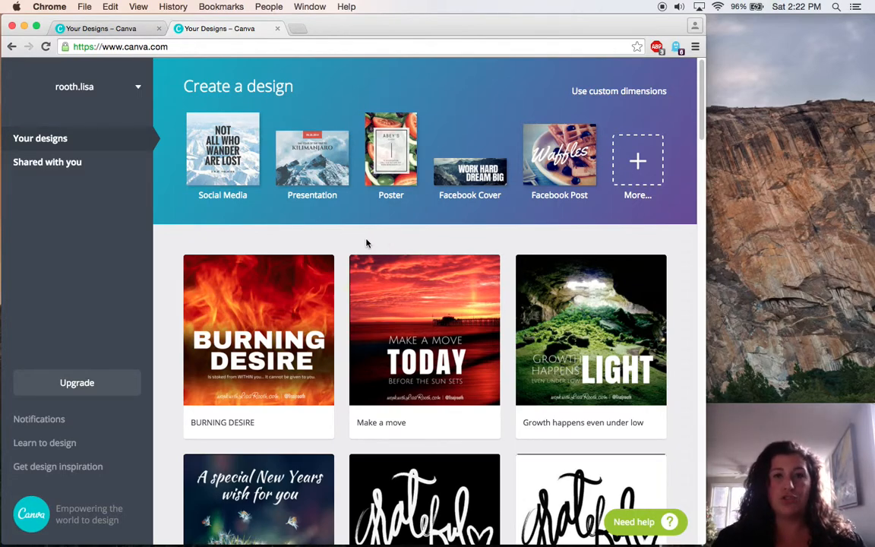
{"action": "left_click", "coordinate": [636, 163]}
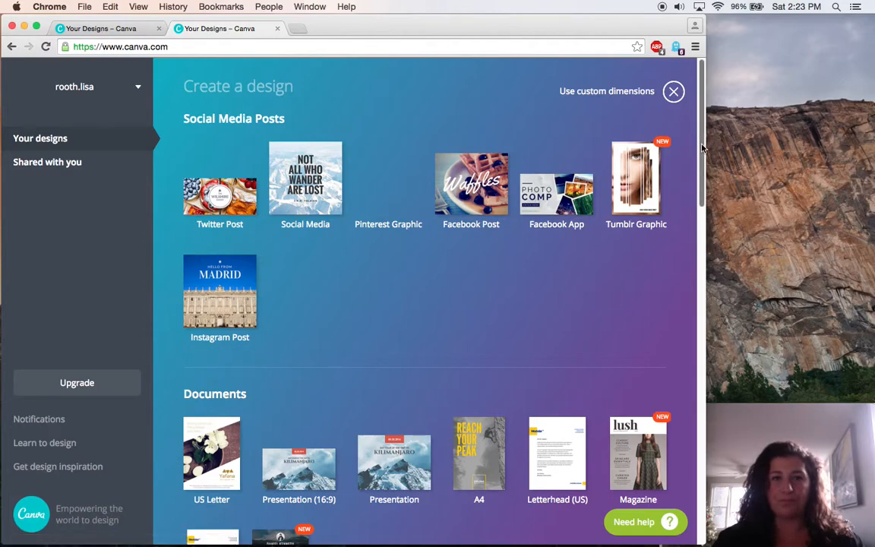
{"action": "left_click_drag", "start_coordinate": [702, 145], "coordinate": [701, 147]}
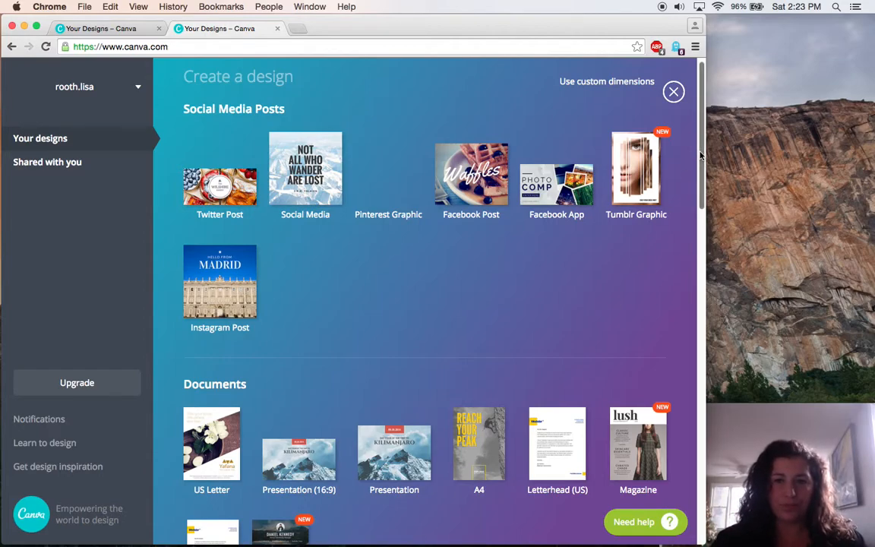
{"action": "left_click", "coordinate": [222, 284]}
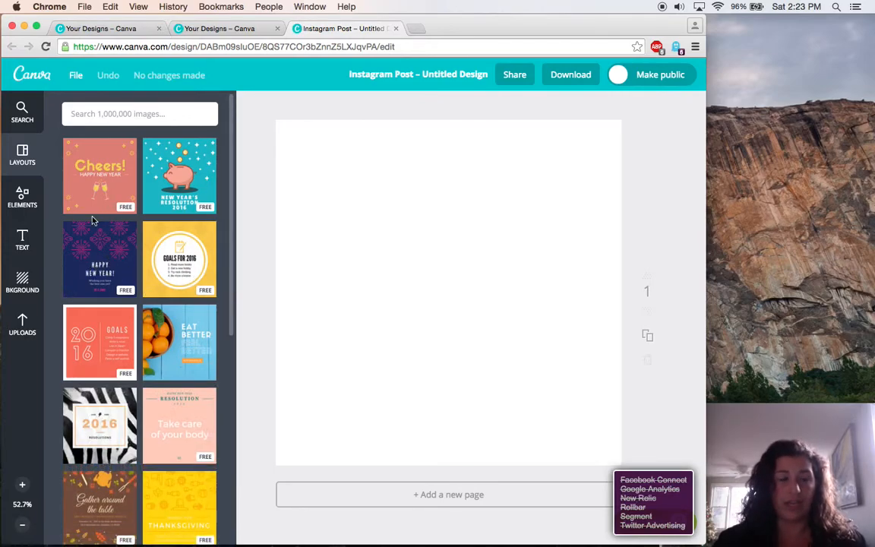
{"action": "left_click", "coordinate": [176, 188]}
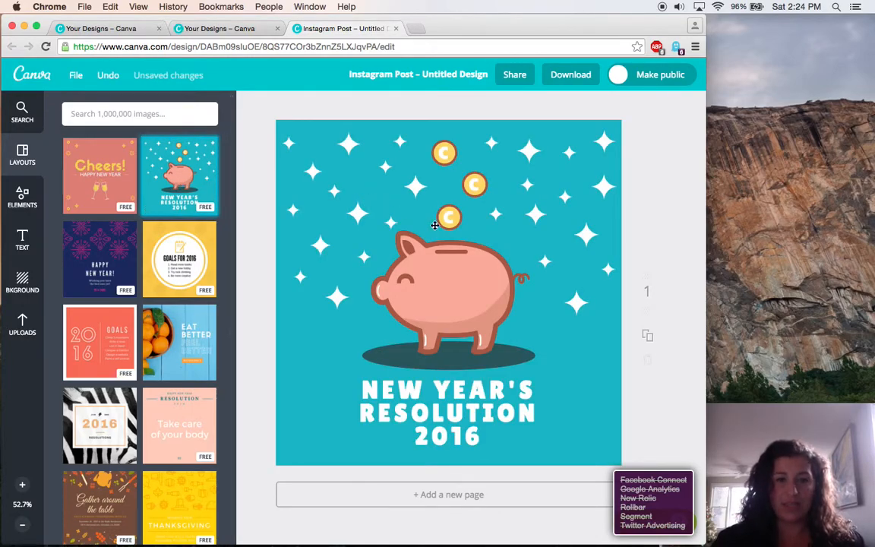
Change the background colour of the piggy-bank design to red.
{"action": "left_click", "coordinate": [586, 368]}
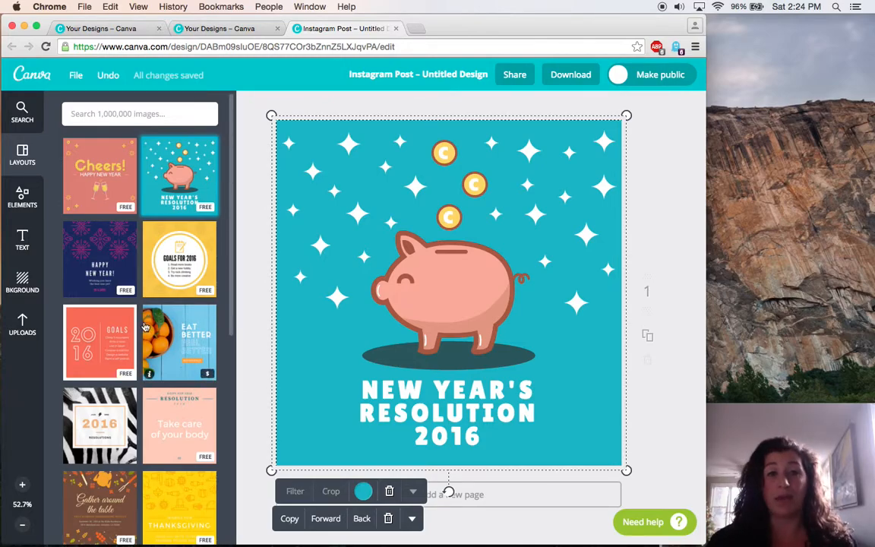
{"action": "left_click", "coordinate": [363, 492]}
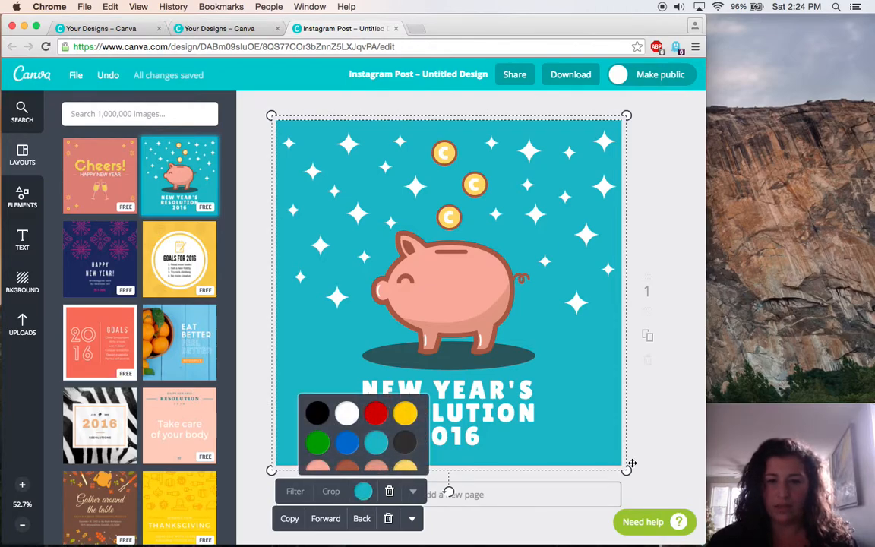
{"action": "left_click", "coordinate": [660, 438]}
{"action": "left_click", "coordinate": [595, 426]}
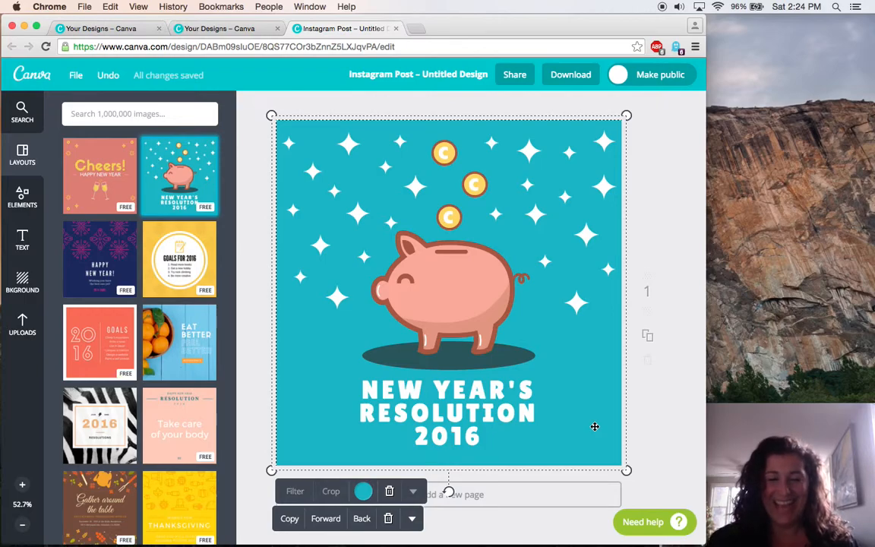
{"action": "left_click", "coordinate": [363, 492]}
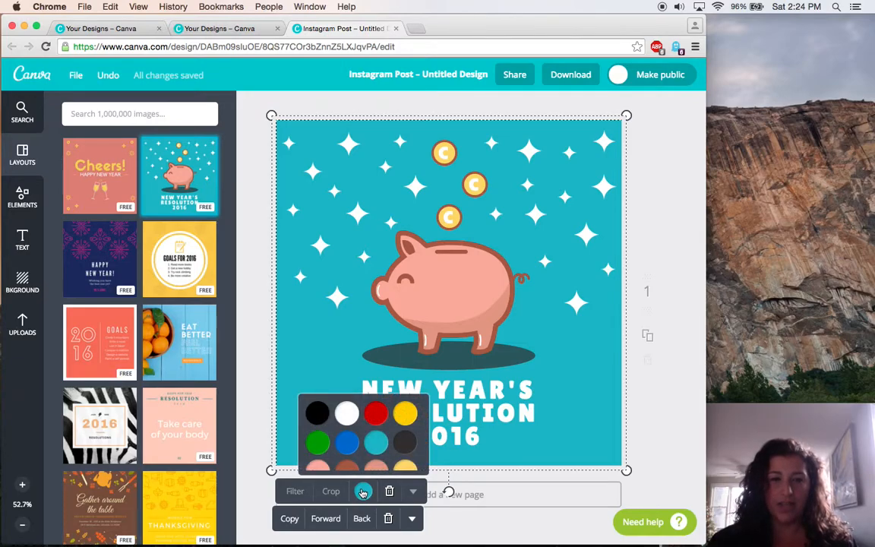
{"action": "left_click", "coordinate": [374, 414]}
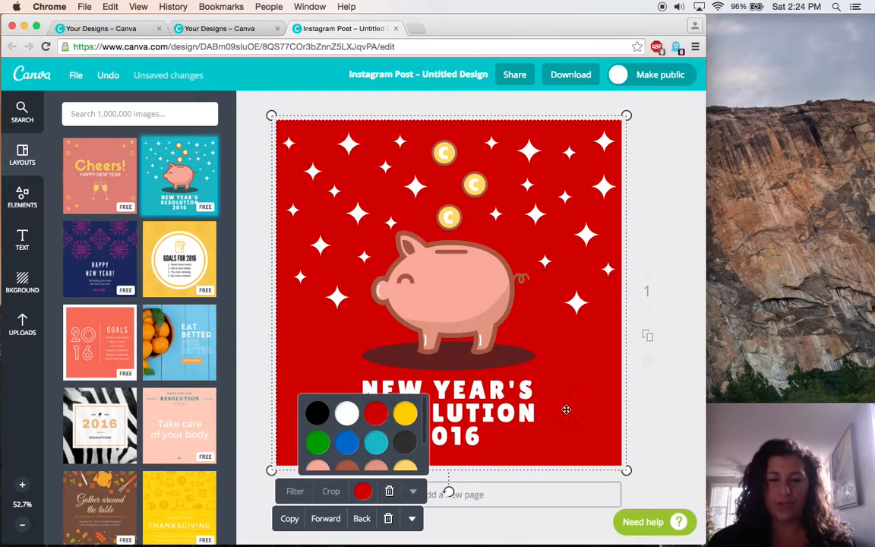
{"action": "left_click", "coordinate": [655, 415]}
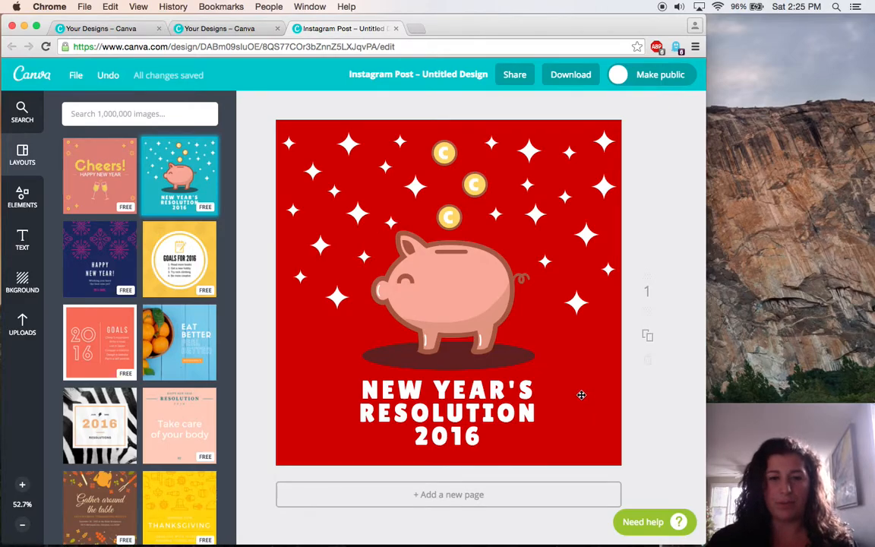
Replace the heading below the piggy bank with the text "TOTALLY CHANGE THIS".
{"action": "left_click", "coordinate": [442, 391]}
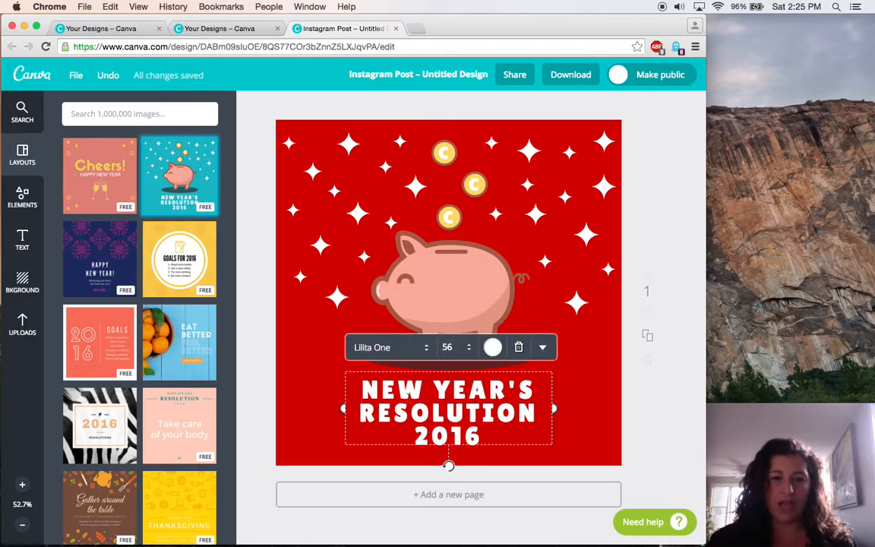
{"action": "left_click_drag", "start_coordinate": [480, 438], "coordinate": [363, 386]}
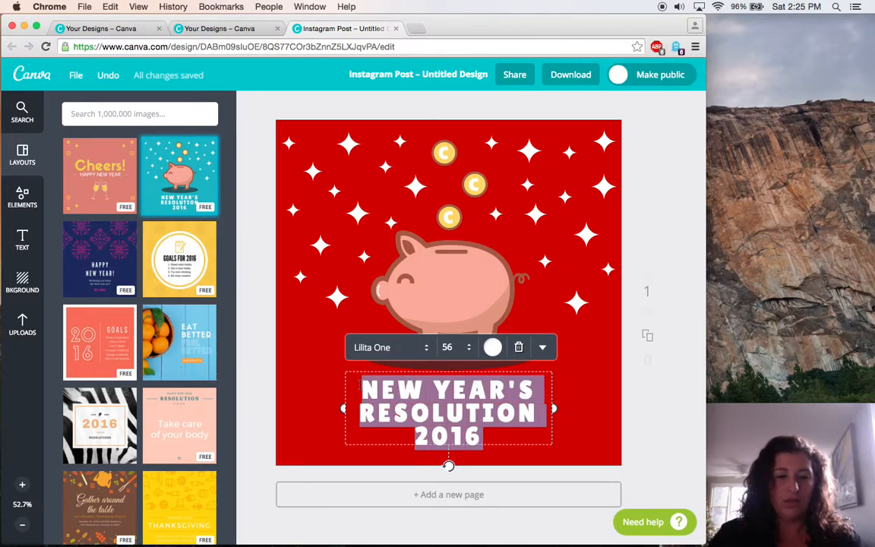
{"action": "type", "text": "TTA"}
{"action": "key", "text": "BackSpace"}
{"action": "key", "text": "BackSpace"}
{"action": "type", "text": "OTALL"}
{"action": "type", "text": "Y "}
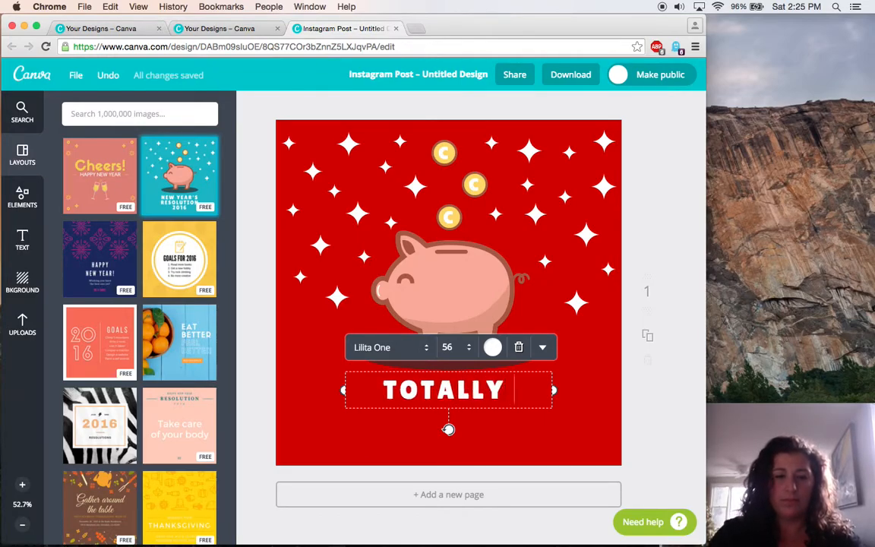
{"action": "type", "text": "CHANGE THIS"}
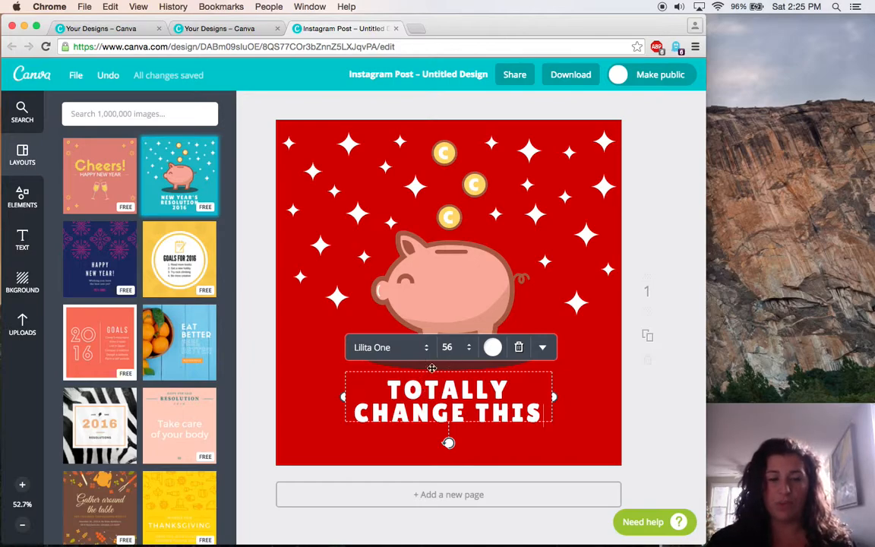
Try the Great Vibes font on the heading, set it to Granaina instead, and browse the other fonts.
{"action": "left_click", "coordinate": [380, 347]}
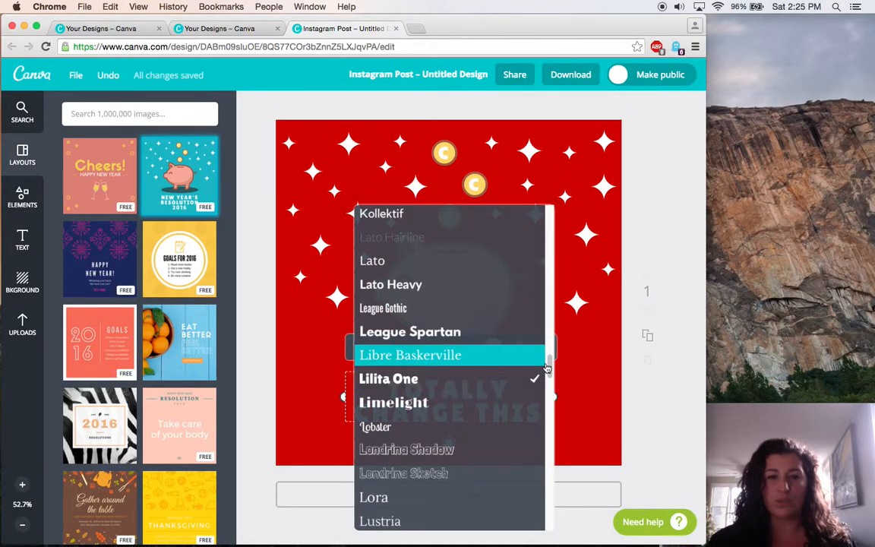
{"action": "left_click_drag", "start_coordinate": [547, 368], "coordinate": [550, 325]}
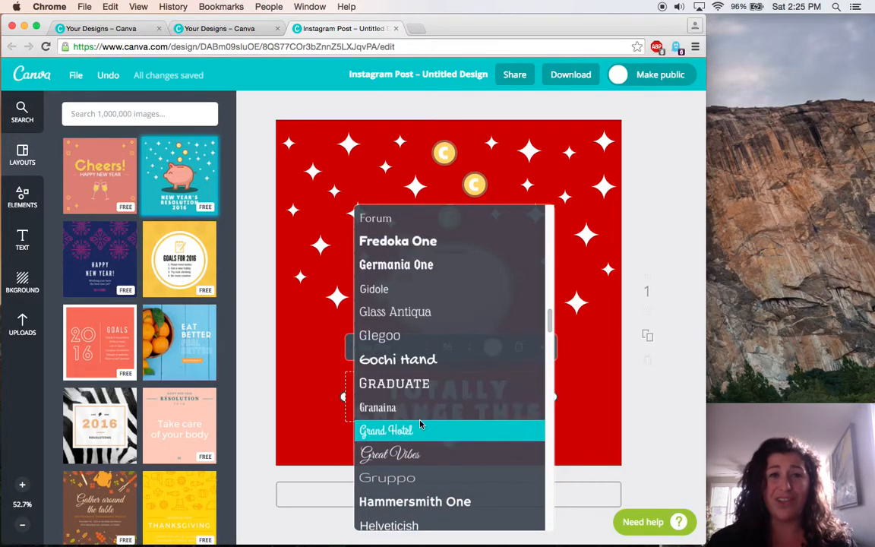
{"action": "left_click", "coordinate": [420, 452]}
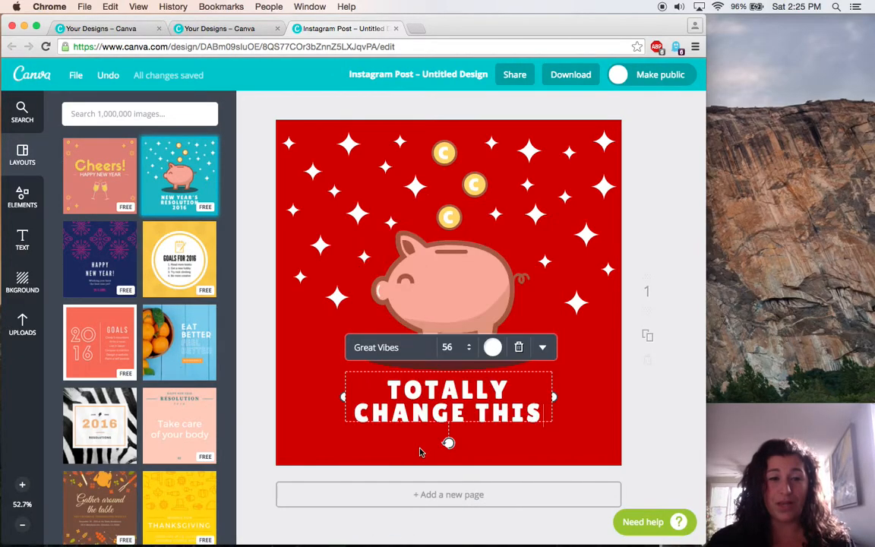
{"action": "left_click", "coordinate": [383, 348]}
{"action": "left_click", "coordinate": [382, 334]}
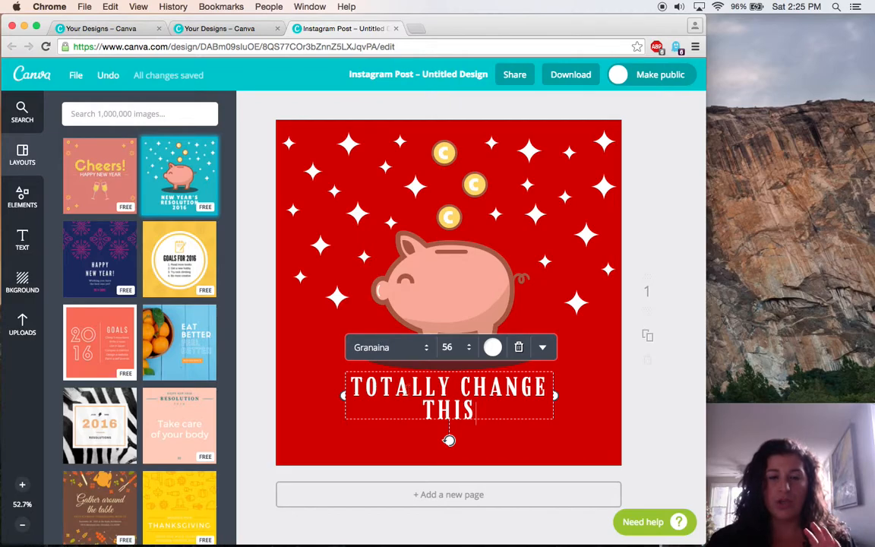
{"action": "left_click", "coordinate": [410, 347]}
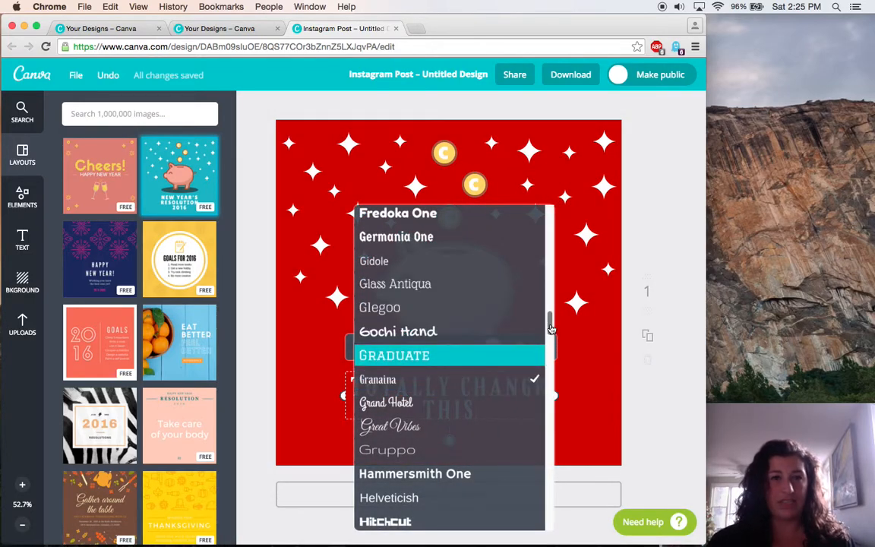
{"action": "scroll", "coordinate": [552, 312], "scroll_direction": "up", "scroll_amount": 3}
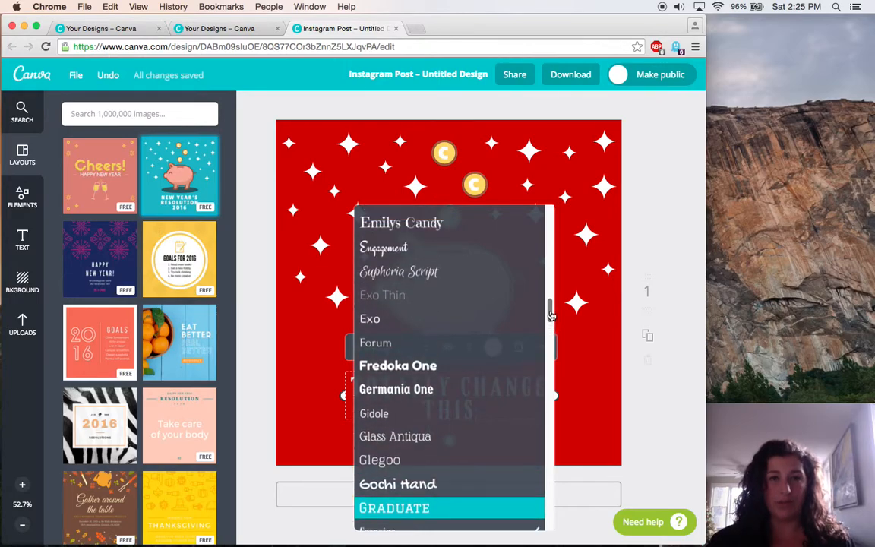
{"action": "scroll", "coordinate": [552, 315], "scroll_direction": "down", "scroll_amount": 2}
{"action": "left_click", "coordinate": [651, 398]}
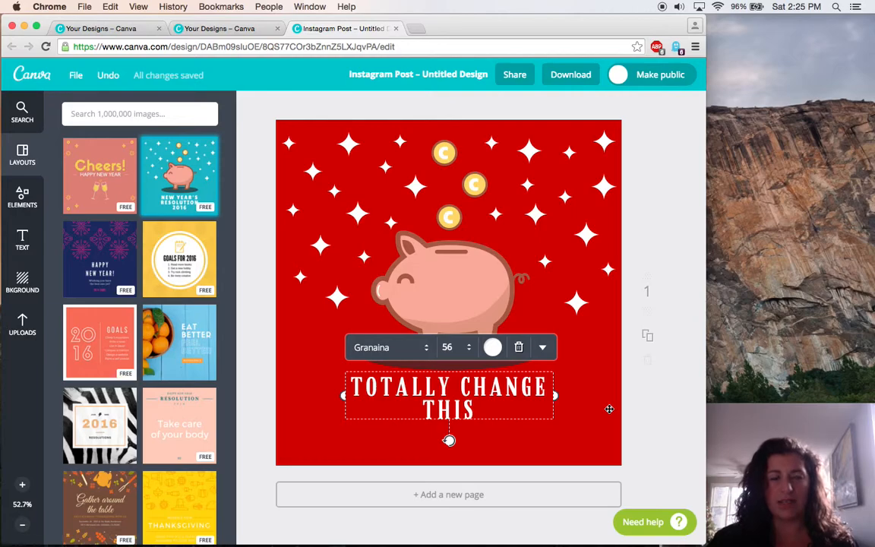
Rotate the heading to vertical, move it beside the piggy bank, and tilt it diagonally.
{"action": "left_click_drag", "start_coordinate": [449, 441], "coordinate": [516, 404]}
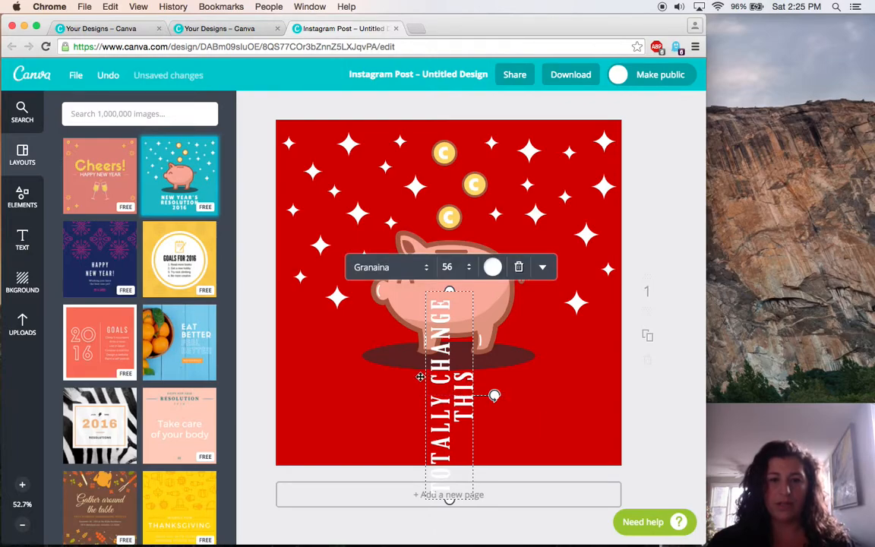
{"action": "left_click_drag", "start_coordinate": [425, 379], "coordinate": [562, 306]}
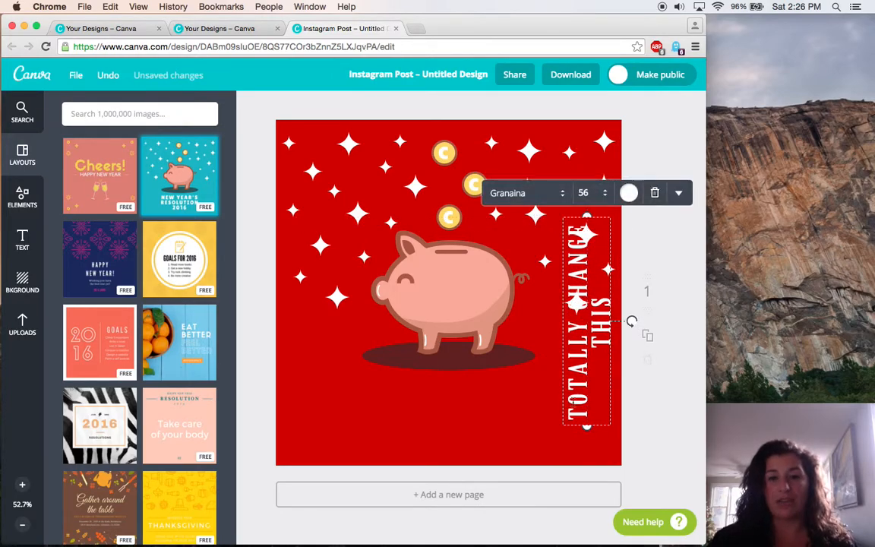
{"action": "left_click_drag", "start_coordinate": [631, 322], "coordinate": [628, 339]}
{"action": "left_click_drag", "start_coordinate": [558, 322], "coordinate": [672, 291]}
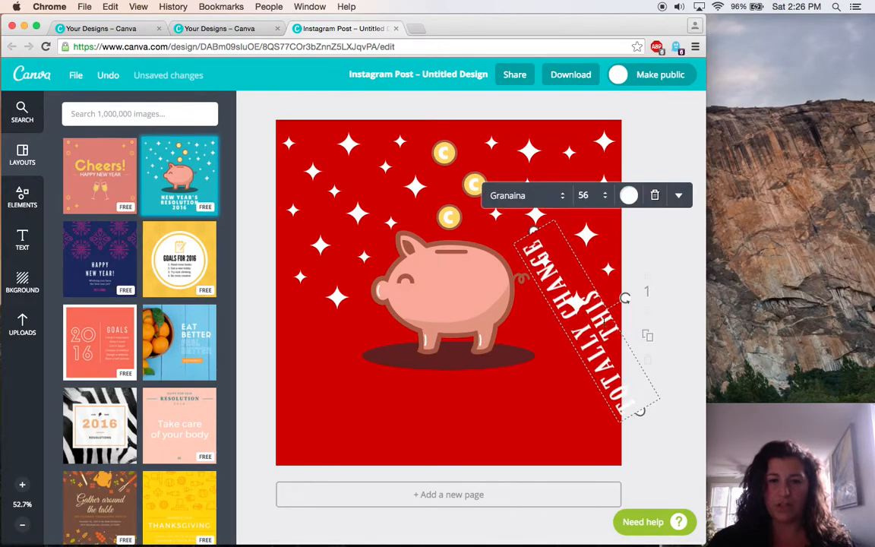
Delete the heading and place the free "Medieval Since 1611" text design below the piggy bank.
{"action": "left_click", "coordinate": [656, 199]}
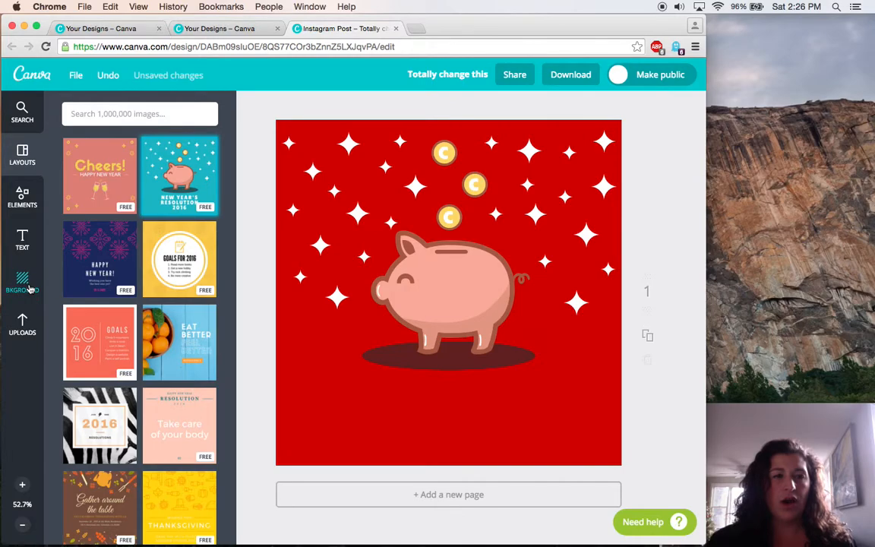
{"action": "left_click", "coordinate": [21, 242]}
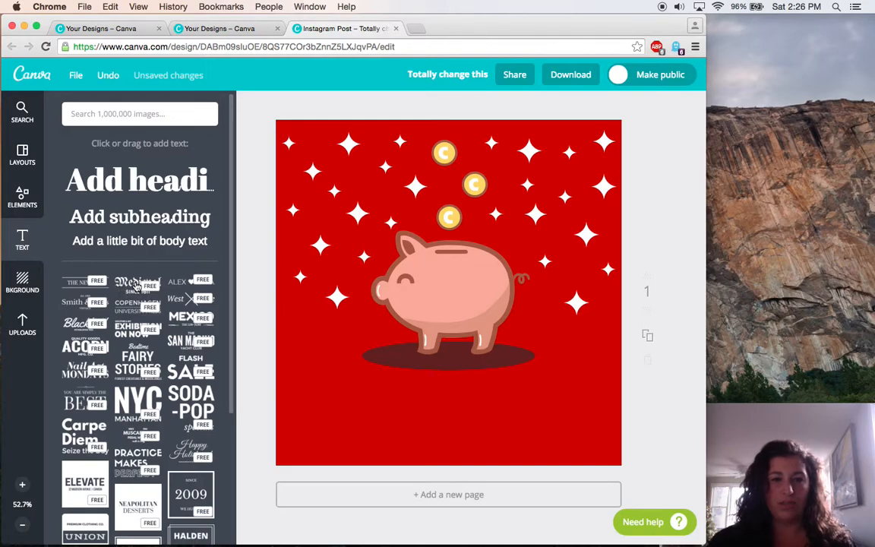
{"action": "left_click", "coordinate": [135, 284]}
{"action": "left_click_drag", "start_coordinate": [460, 276], "coordinate": [463, 408]}
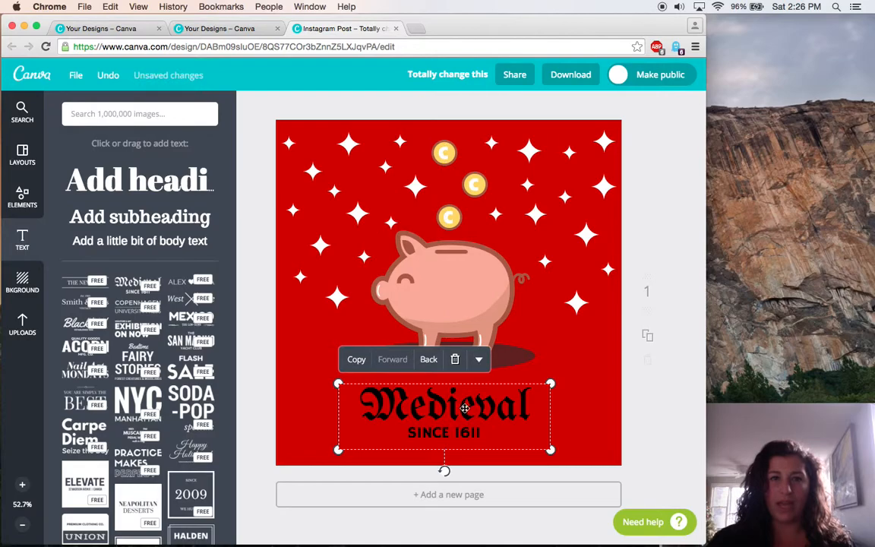
Colour the word "Medieval" yellow.
{"action": "double_click", "coordinate": [452, 405]}
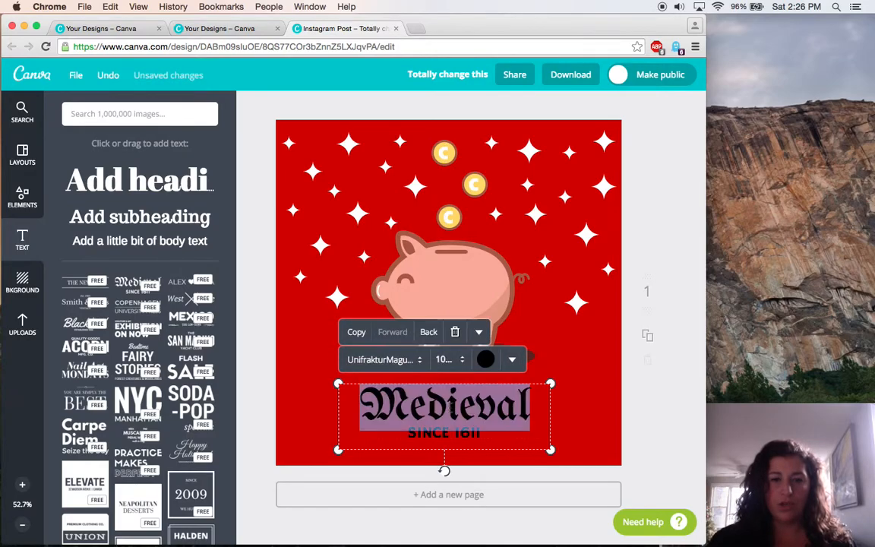
{"action": "left_click", "coordinate": [485, 359]}
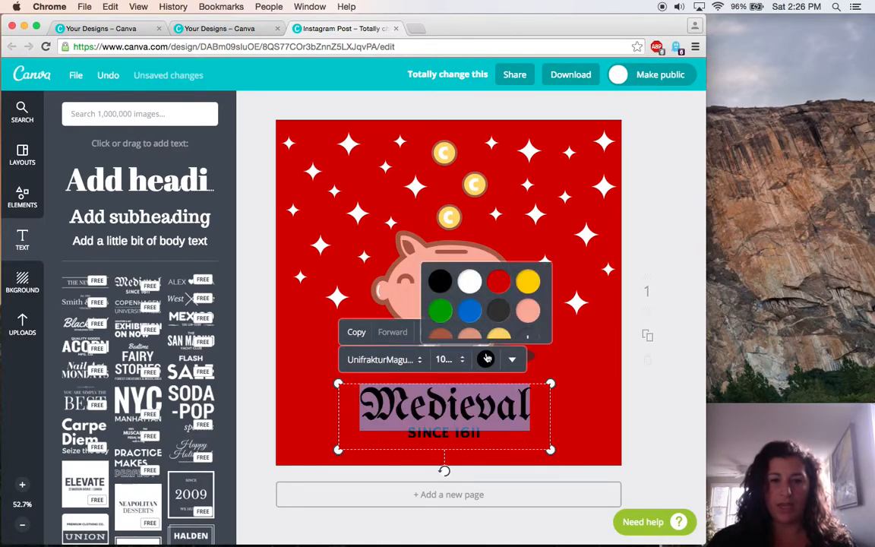
{"action": "left_click", "coordinate": [527, 283]}
{"action": "left_click", "coordinate": [598, 360]}
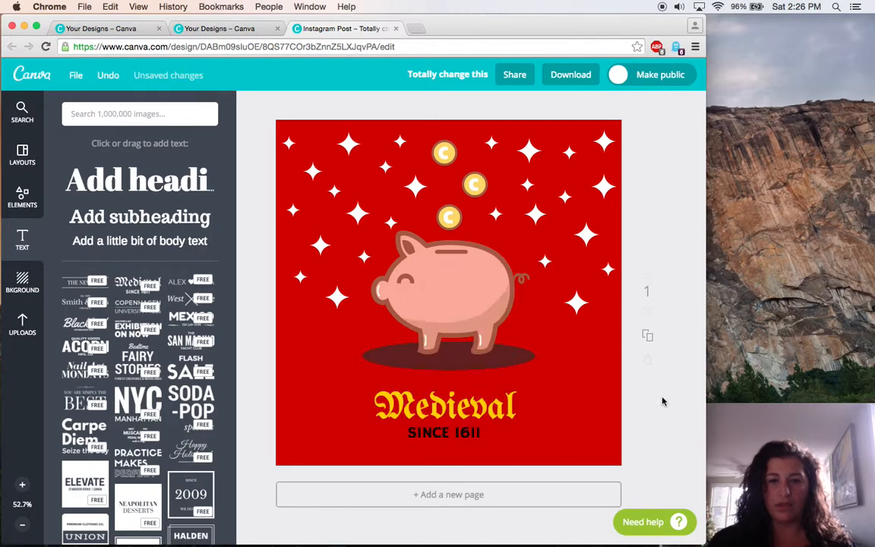
Try green on the "SINCE 1611" line, and set its colour to dark grey.
{"action": "double_click", "coordinate": [471, 433]}
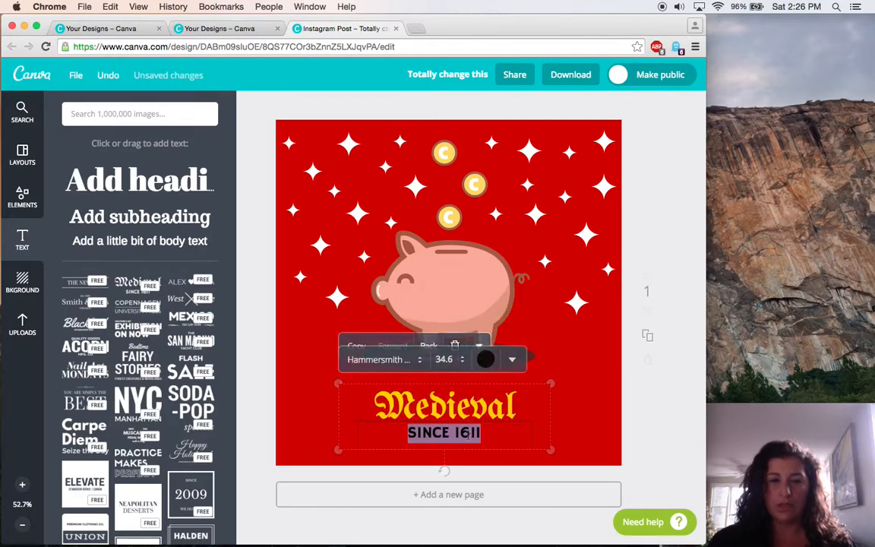
{"action": "left_click", "coordinate": [485, 360]}
{"action": "left_click", "coordinate": [439, 312]}
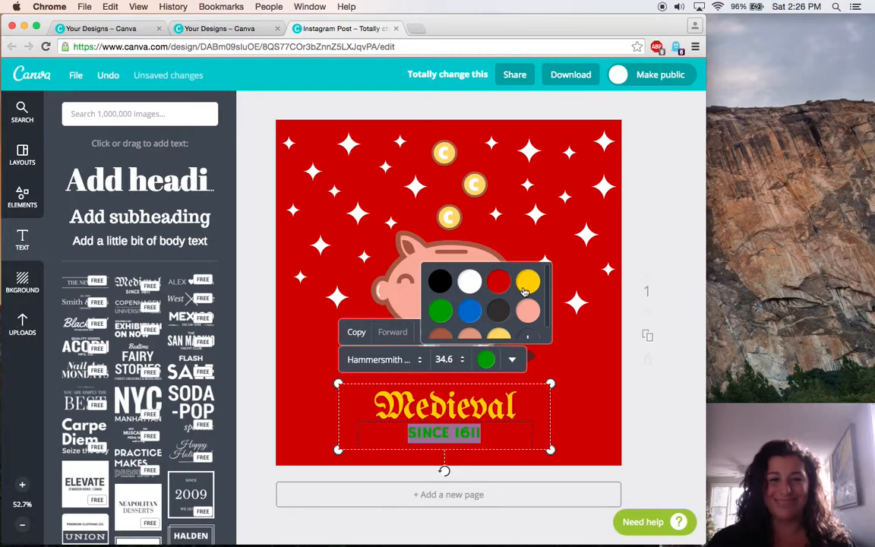
{"action": "left_click", "coordinate": [496, 307]}
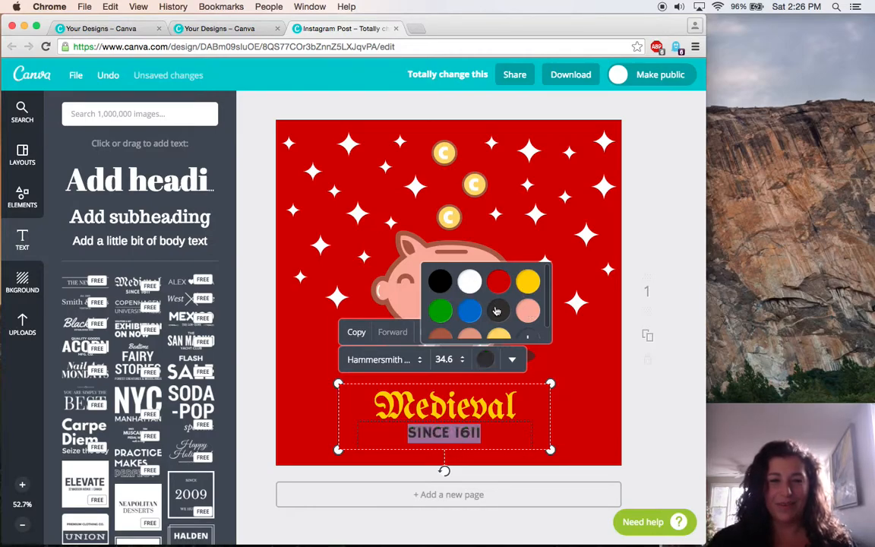
{"action": "left_click", "coordinate": [645, 428]}
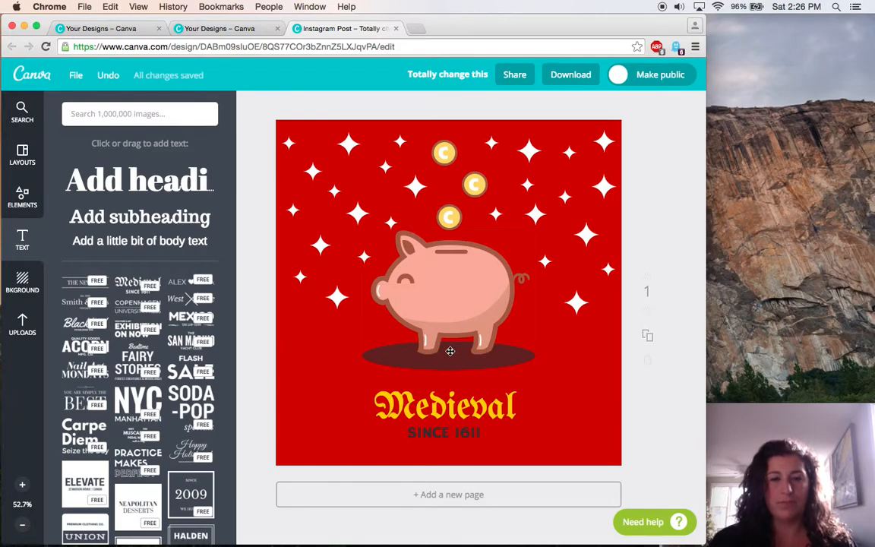
Recolour the piggy bank's pink body blue.
{"action": "left_click", "coordinate": [432, 302]}
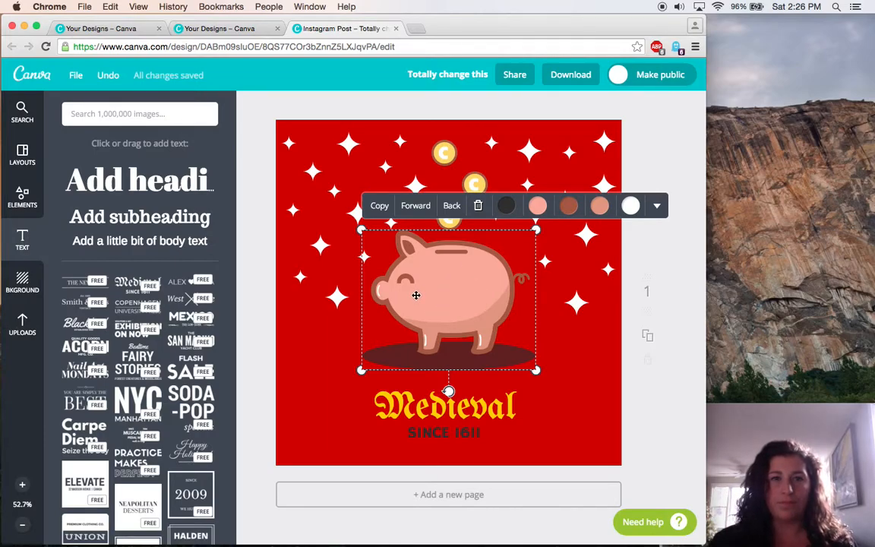
{"action": "left_click", "coordinate": [537, 206]}
{"action": "left_click", "coordinate": [520, 156]}
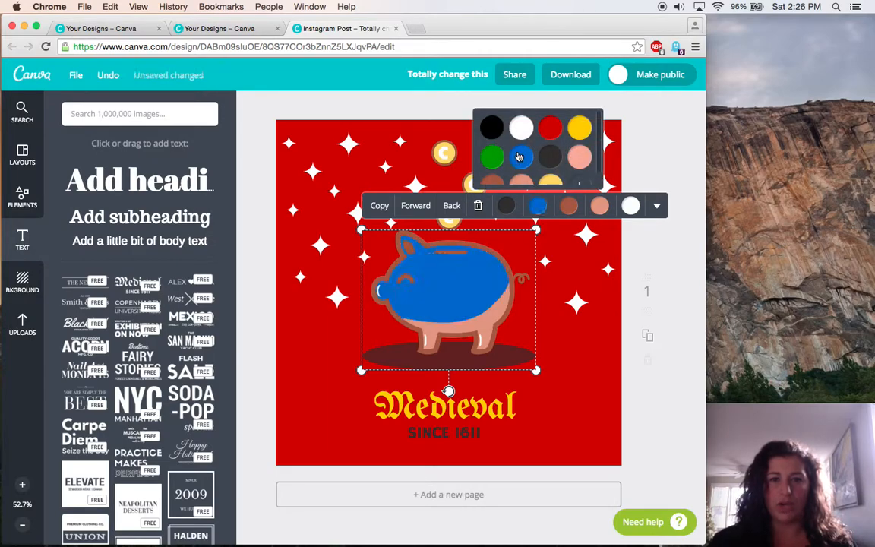
Give the piggy bank's brown outline the custom dark blue colour 1004a3.
{"action": "left_click", "coordinate": [569, 205]}
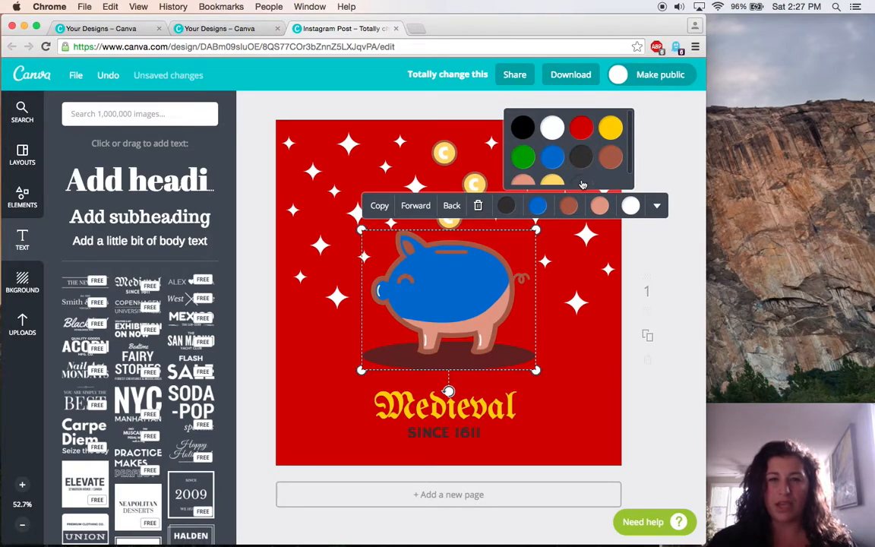
{"action": "left_click", "coordinate": [583, 185]}
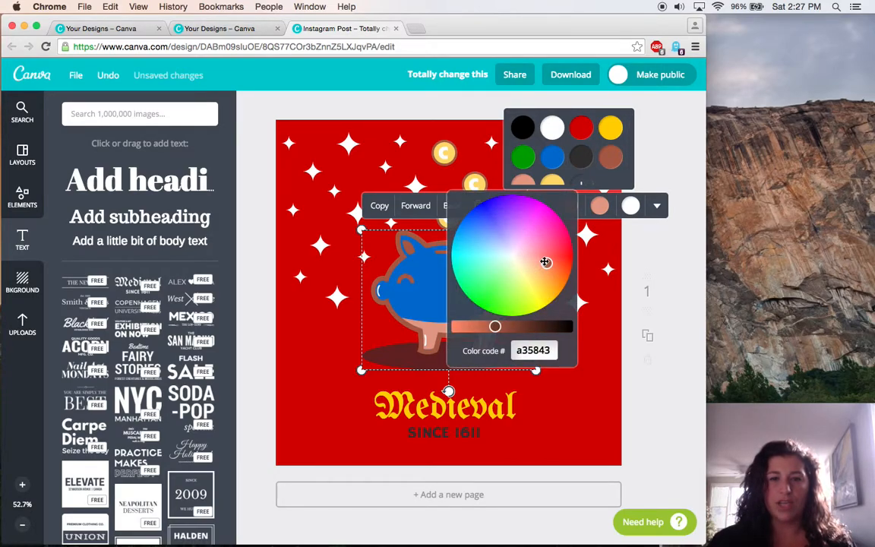
{"action": "left_click", "coordinate": [485, 209]}
{"action": "left_click_drag", "start_coordinate": [485, 210], "coordinate": [489, 207]}
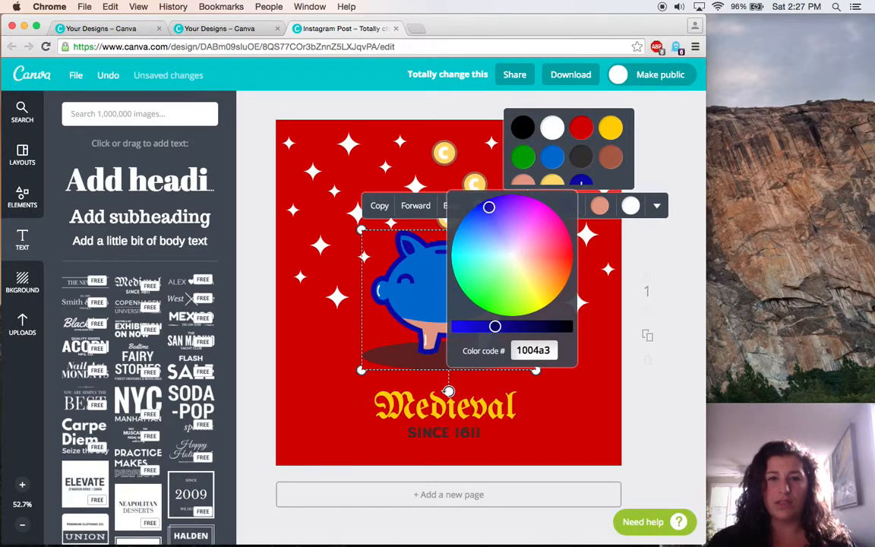
{"action": "left_click", "coordinate": [660, 163]}
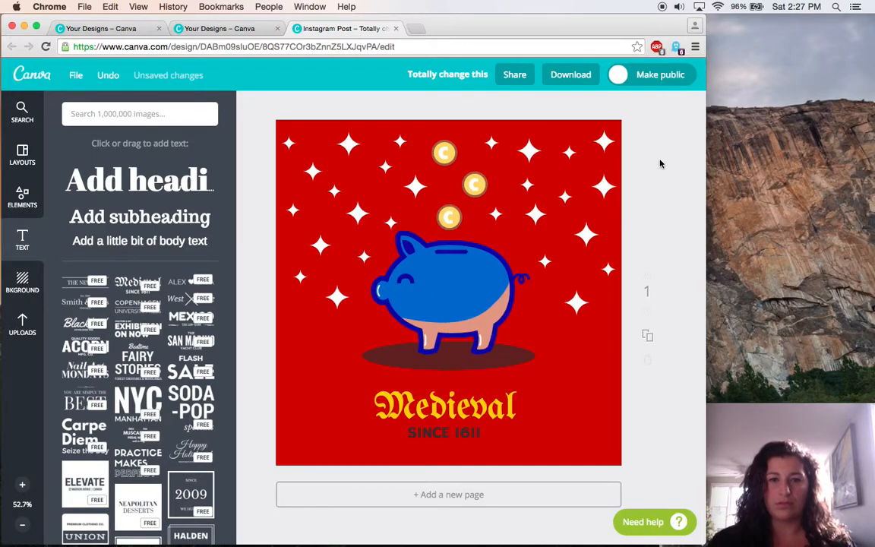
Try the dark blue outline colour on the piggy bank's shaded belly and legs, and set them to the custom blue 273da3.
{"action": "left_click", "coordinate": [405, 271]}
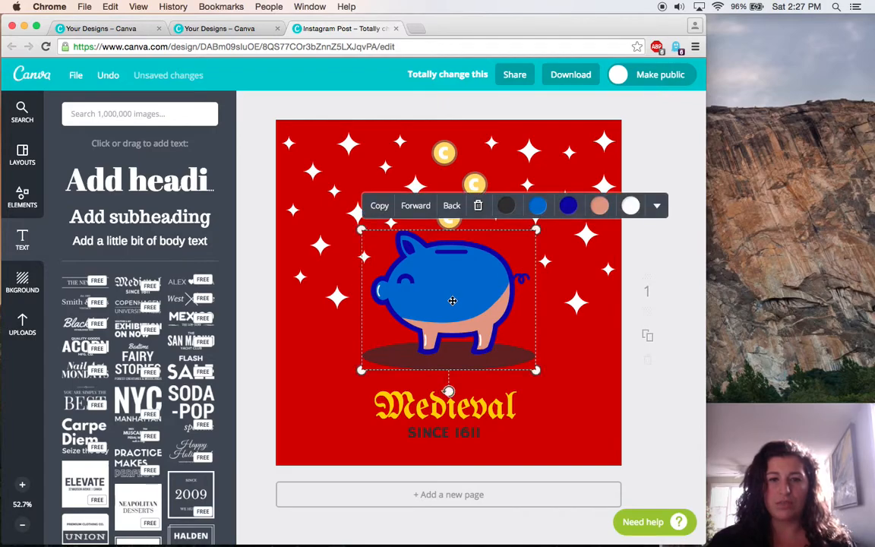
{"action": "left_click", "coordinate": [599, 205]}
{"action": "left_click", "coordinate": [609, 181]}
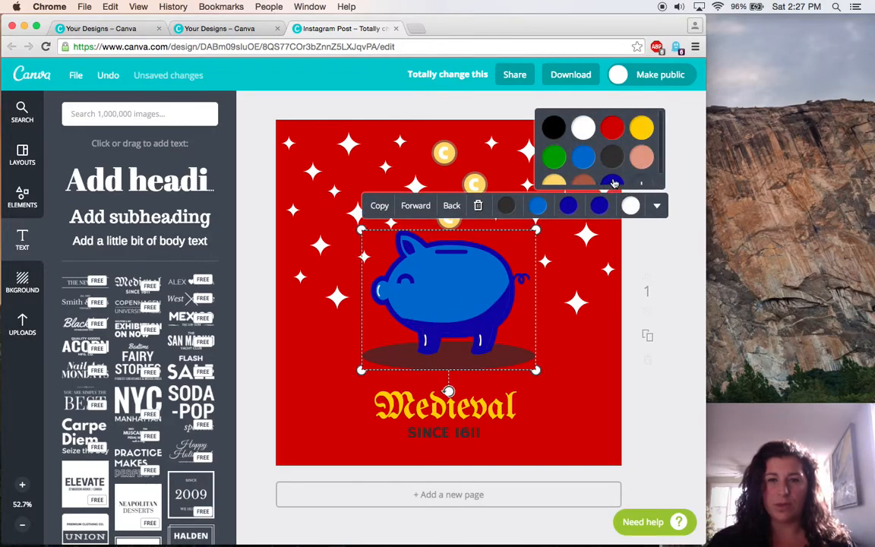
{"action": "left_click", "coordinate": [642, 184]}
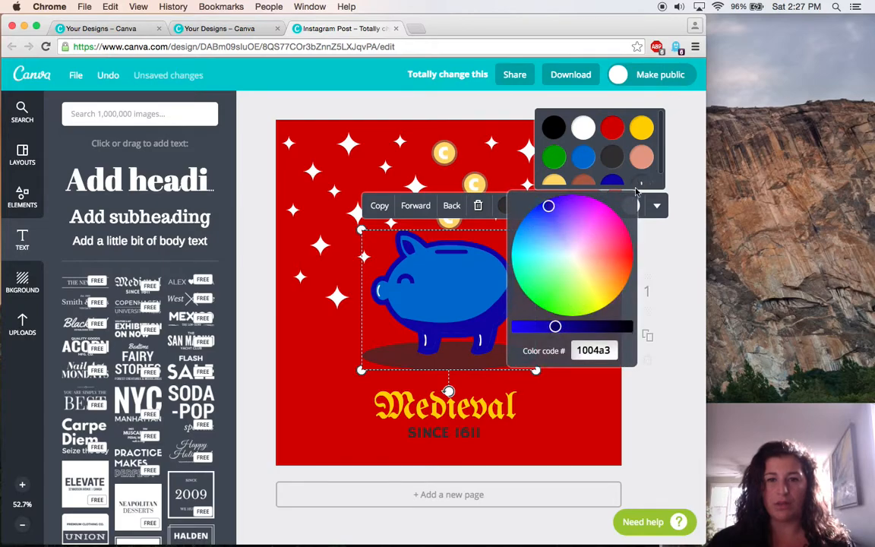
{"action": "left_click_drag", "start_coordinate": [565, 208], "coordinate": [546, 222]}
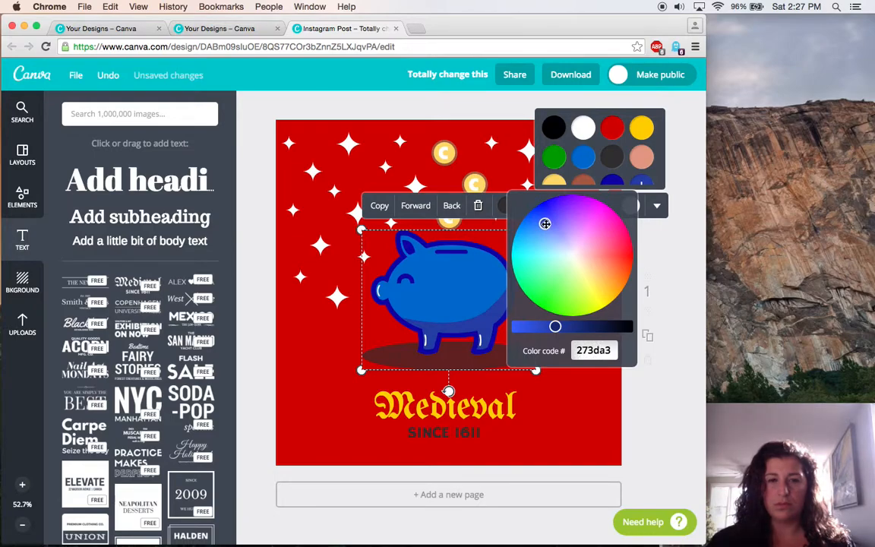
{"action": "left_click", "coordinate": [668, 258]}
{"action": "left_click", "coordinate": [433, 307]}
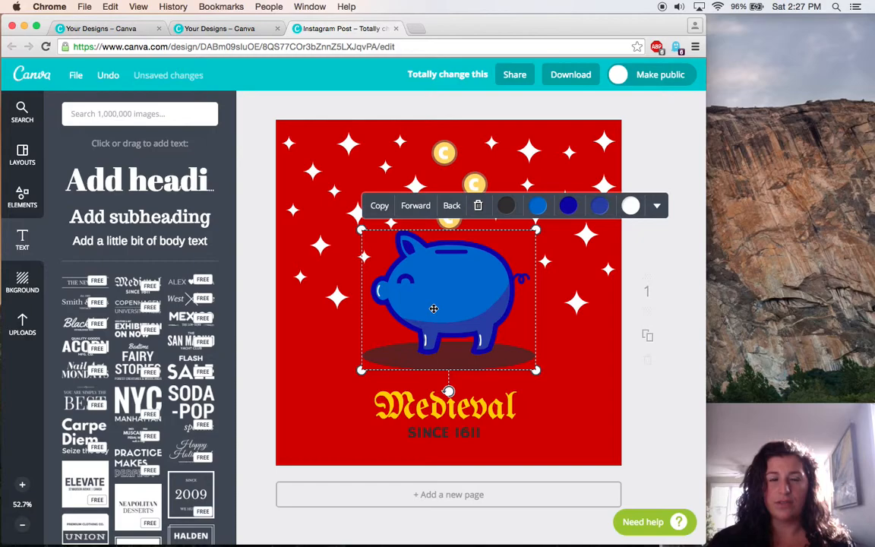
{"action": "left_click", "coordinate": [688, 297]}
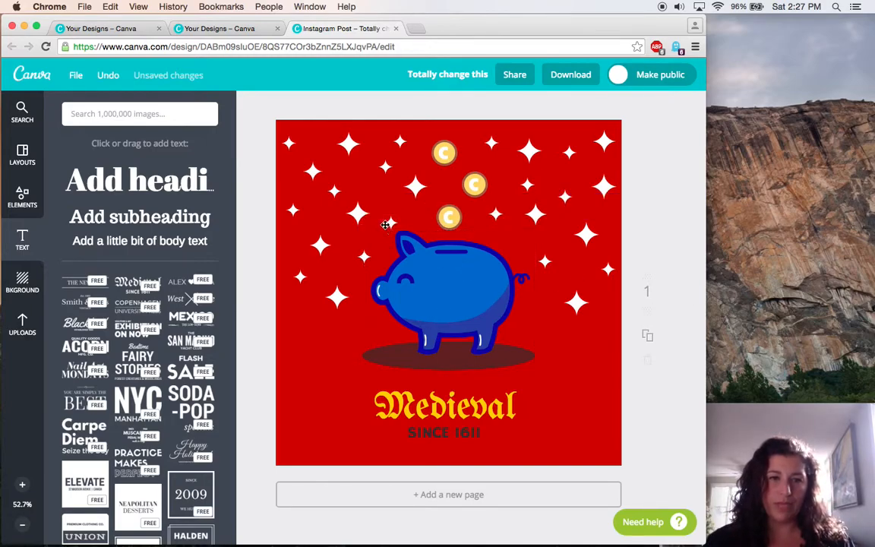
{"action": "left_click", "coordinate": [358, 214]}
{"action": "left_click", "coordinate": [312, 173]}
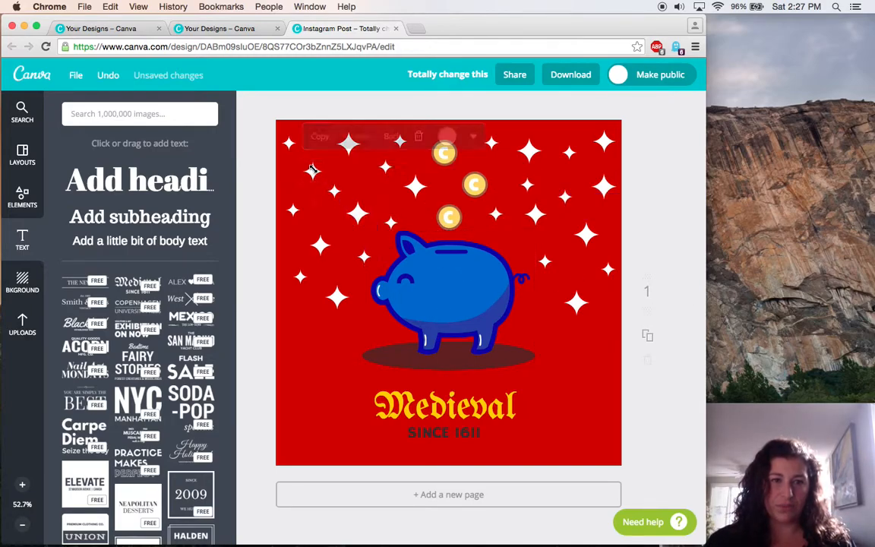
{"action": "left_click", "coordinate": [475, 184]}
{"action": "left_click", "coordinate": [652, 232]}
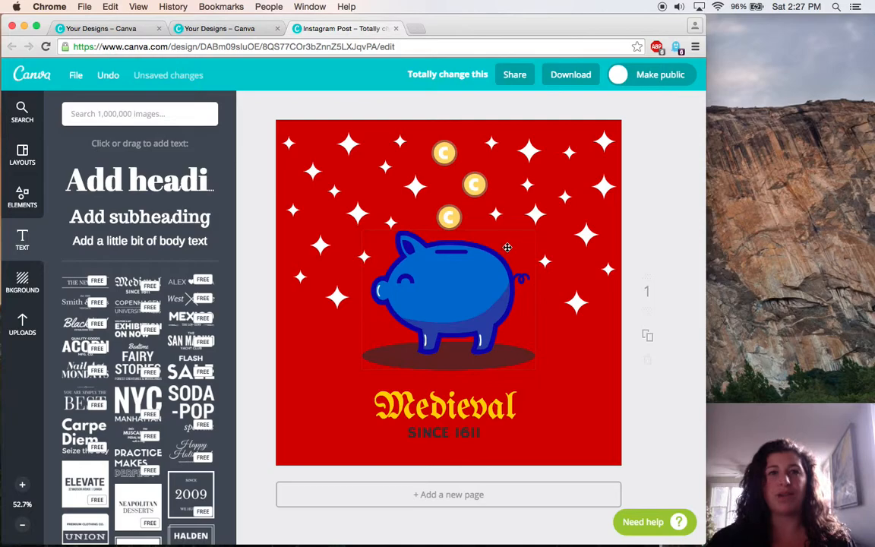
Delete every element from the page to leave it blank, and show the uploaded images.
{"action": "left_click_drag", "start_coordinate": [263, 107], "coordinate": [635, 472]}
{"action": "key", "text": "Delete"}
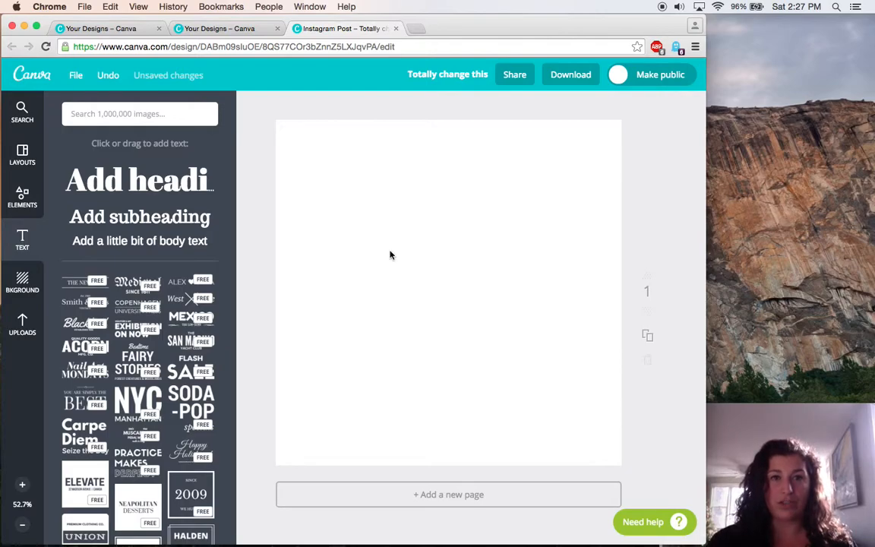
{"action": "left_click", "coordinate": [21, 327]}
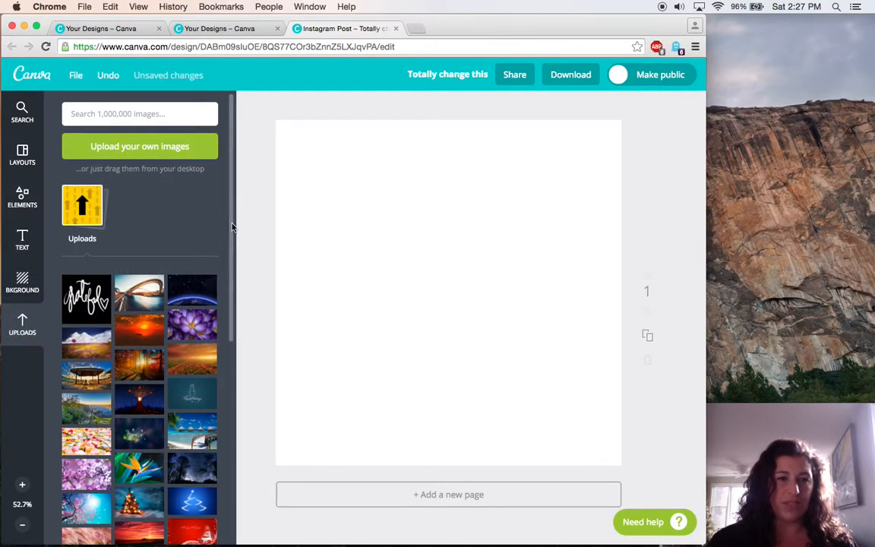
{"action": "left_click_drag", "start_coordinate": [233, 227], "coordinate": [246, 171]}
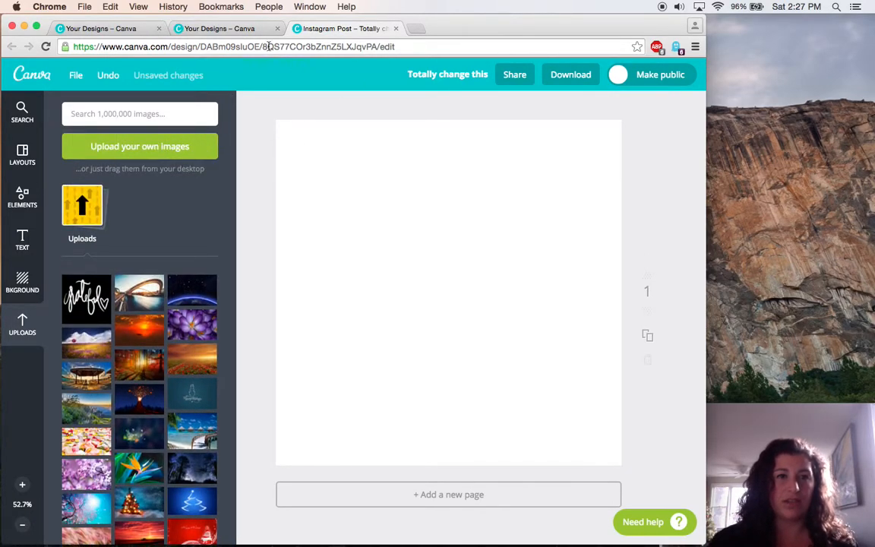
Load the hdwallpapers.in website in the second browser tab, in place of the designs page.
{"action": "left_click", "coordinate": [190, 31]}
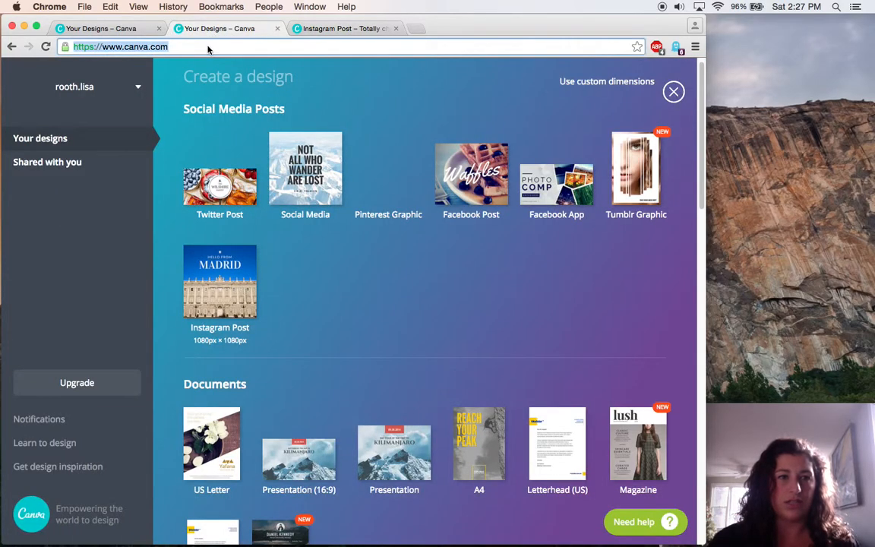
{"action": "type", "text": "hd"}
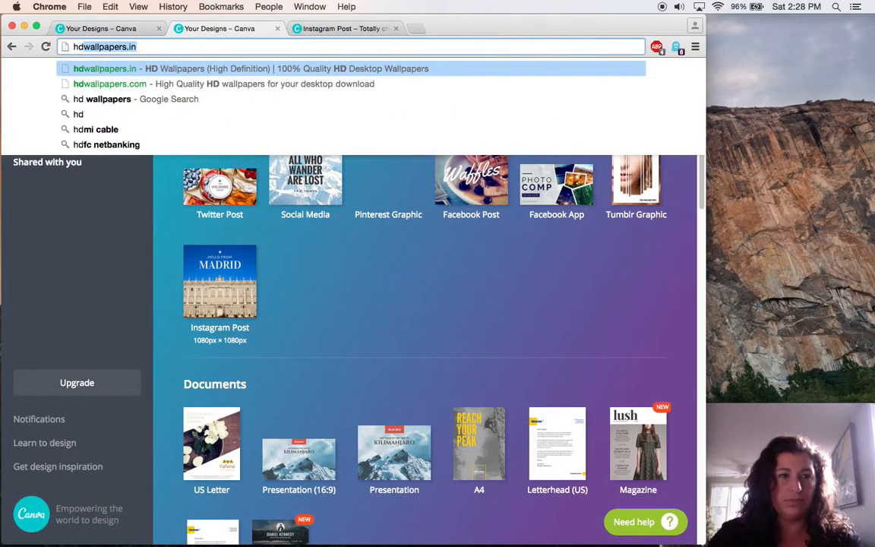
{"action": "left_click", "coordinate": [142, 48]}
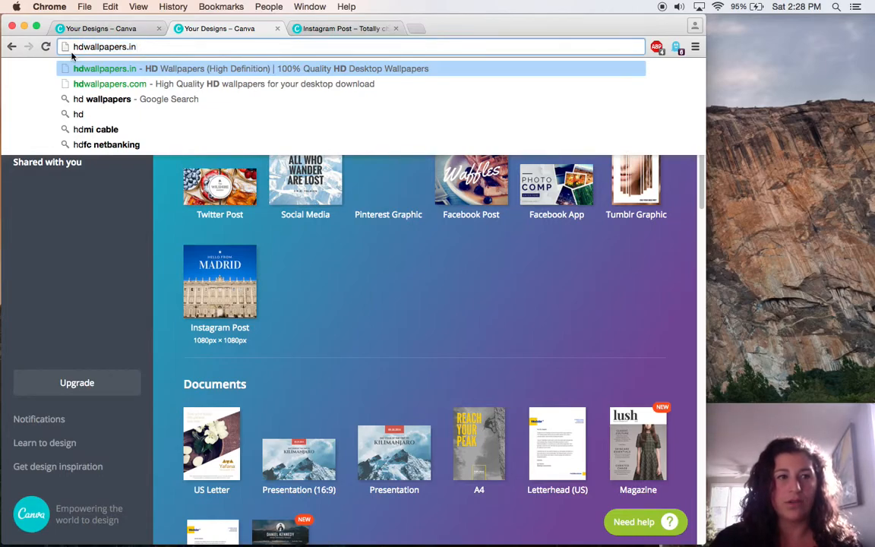
{"action": "key", "text": "Return"}
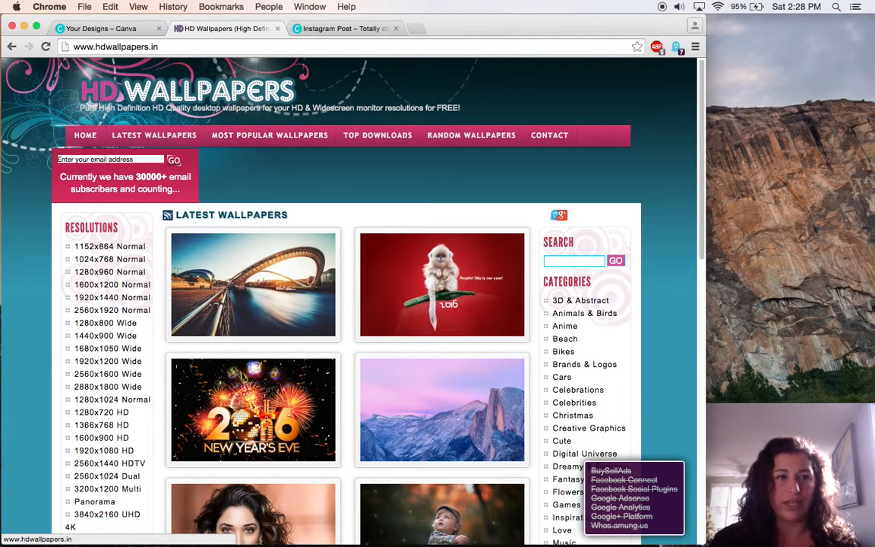
Browse the latest wallpapers and open the Gateshead Millennium Bridge UK wallpaper as a full image.
{"action": "left_click_drag", "start_coordinate": [74, 98], "coordinate": [414, 96]}
{"action": "left_click", "coordinate": [461, 107]}
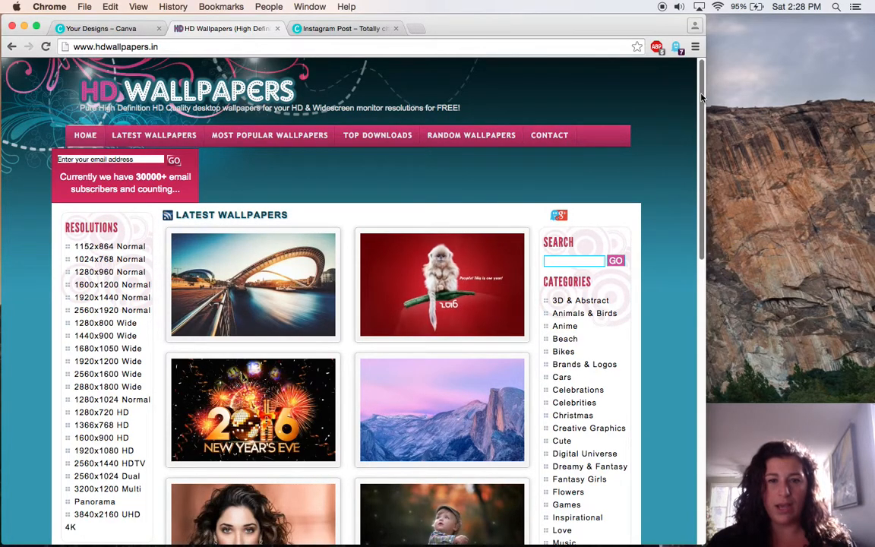
{"action": "scroll", "coordinate": [705, 133], "scroll_direction": "down", "scroll_amount": 2}
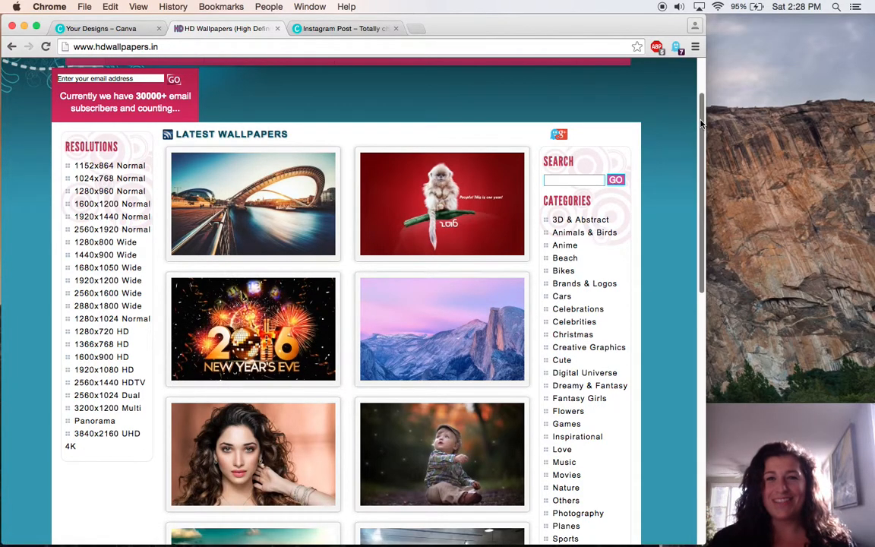
{"action": "scroll", "coordinate": [692, 126], "scroll_direction": "down", "scroll_amount": 3}
{"action": "scroll", "coordinate": [710, 160], "scroll_direction": "down", "scroll_amount": 1}
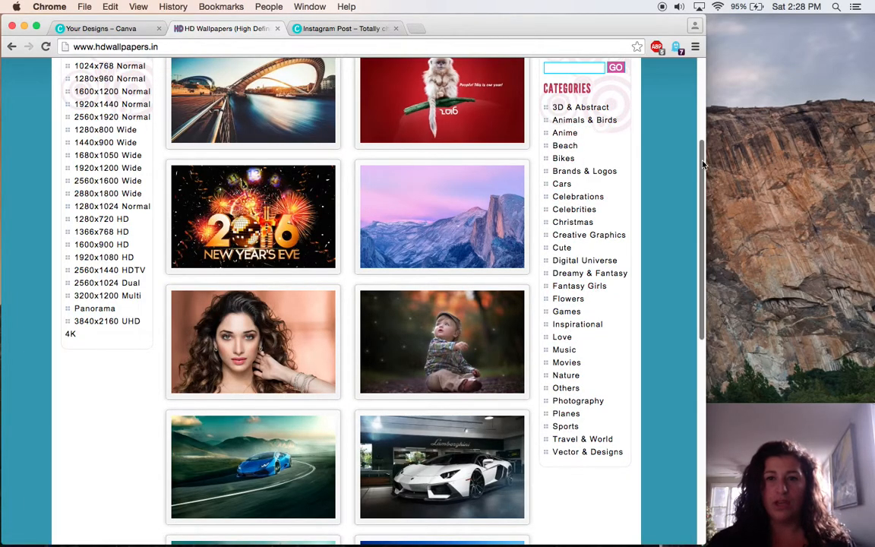
{"action": "left_click_drag", "start_coordinate": [703, 165], "coordinate": [707, 117]}
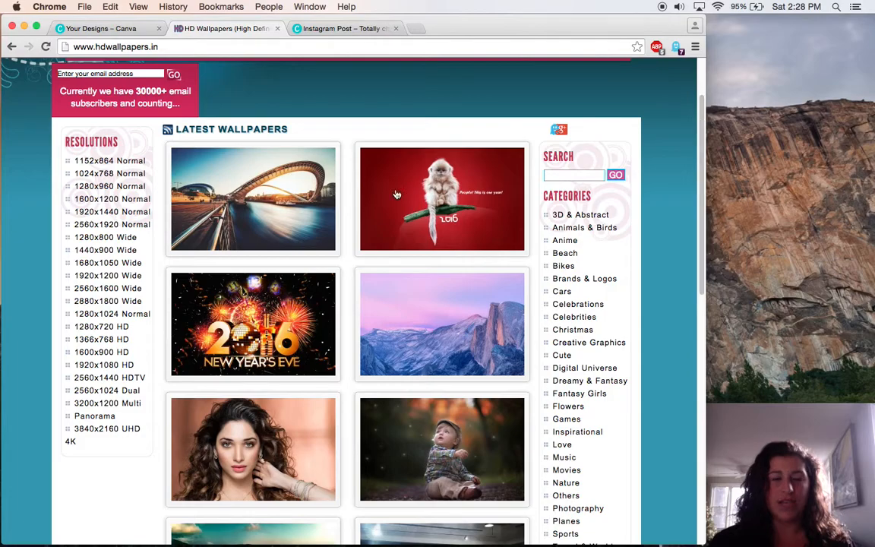
{"action": "left_click", "coordinate": [258, 201]}
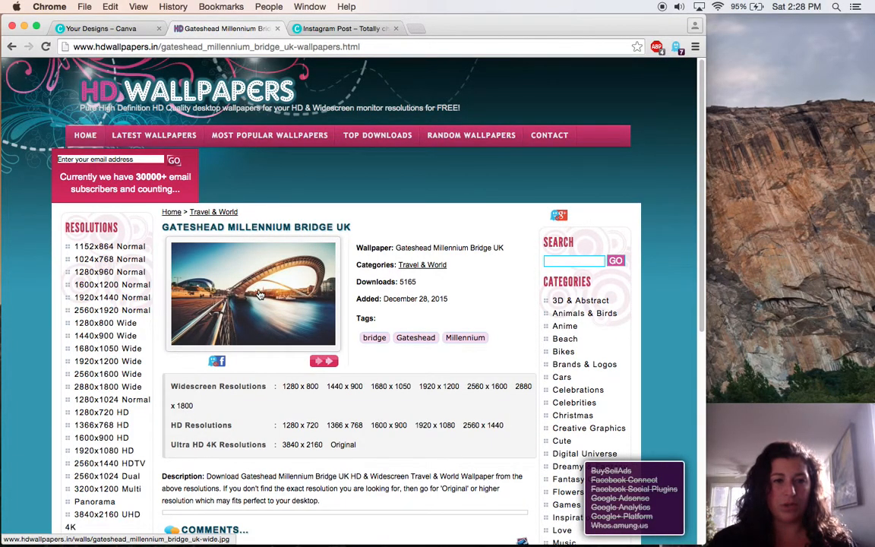
{"action": "left_click", "coordinate": [263, 292]}
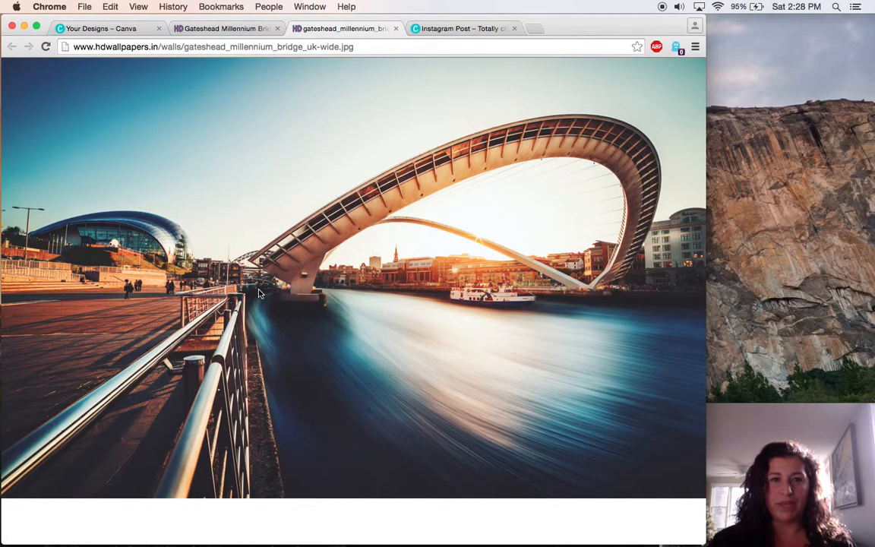
{"action": "left_click", "coordinate": [296, 285]}
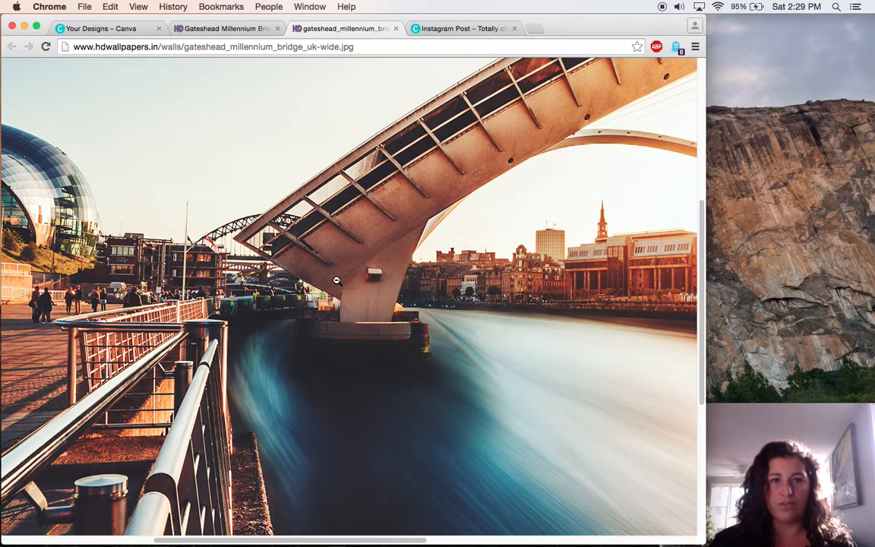
{"action": "left_click", "coordinate": [426, 280]}
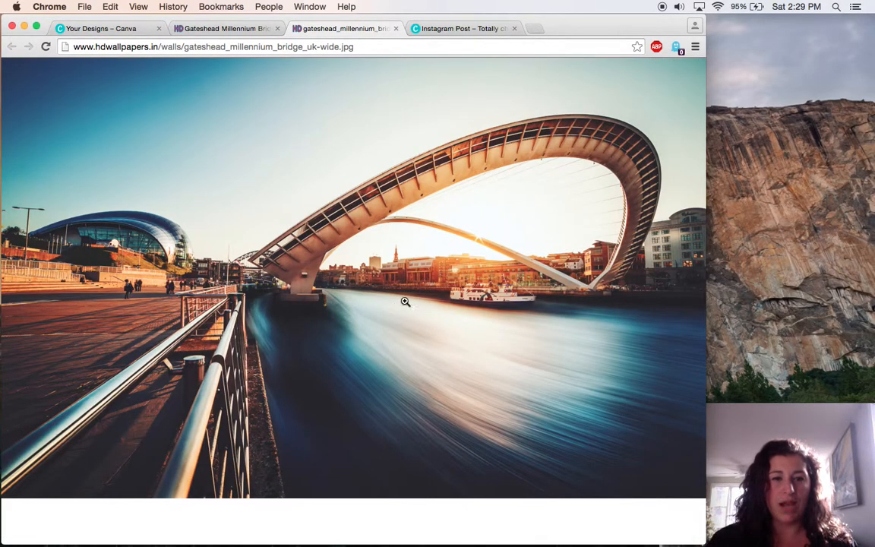
{"action": "right_click", "coordinate": [345, 276]}
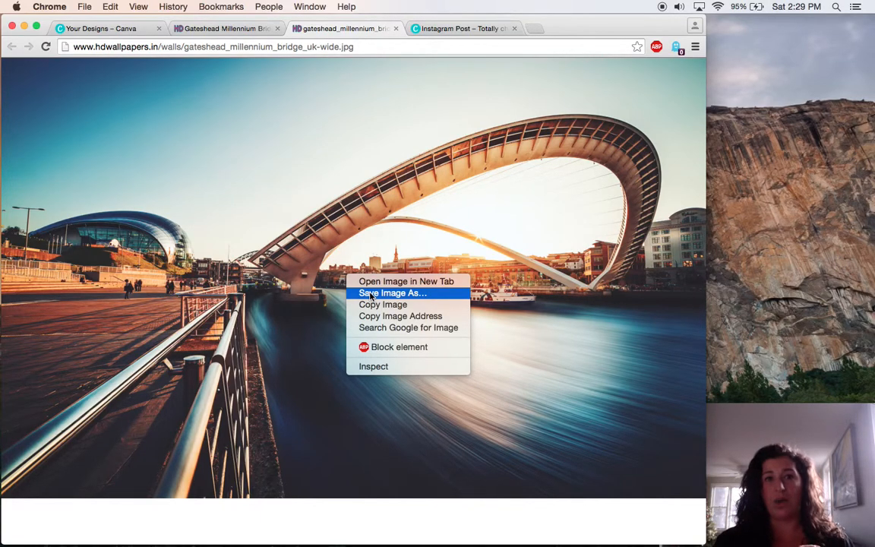
{"action": "left_click", "coordinate": [351, 249]}
{"action": "left_click", "coordinate": [371, 254]}
{"action": "left_click", "coordinate": [377, 257]}
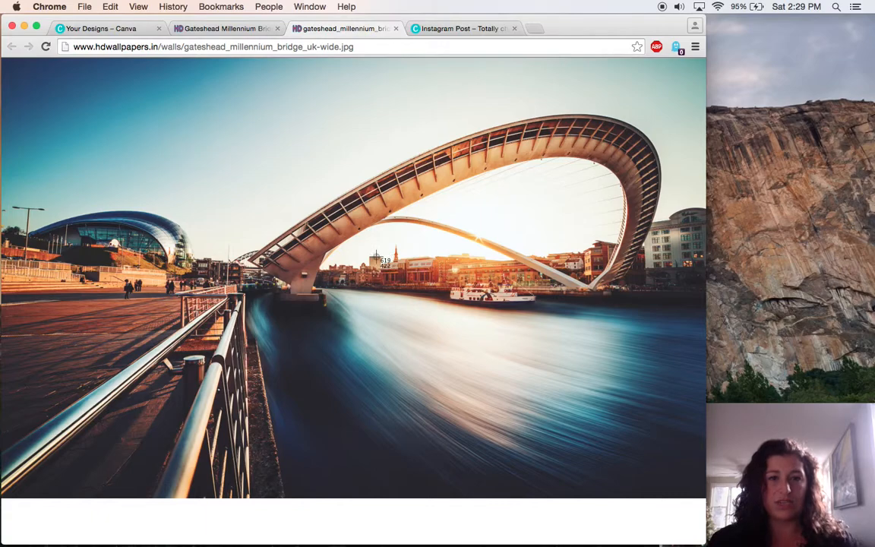
Capture a screenshot of the bridge portion of the wallpaper and rename the captured image on the desktop as bridge.
{"action": "key", "text": "super+shift+4"}
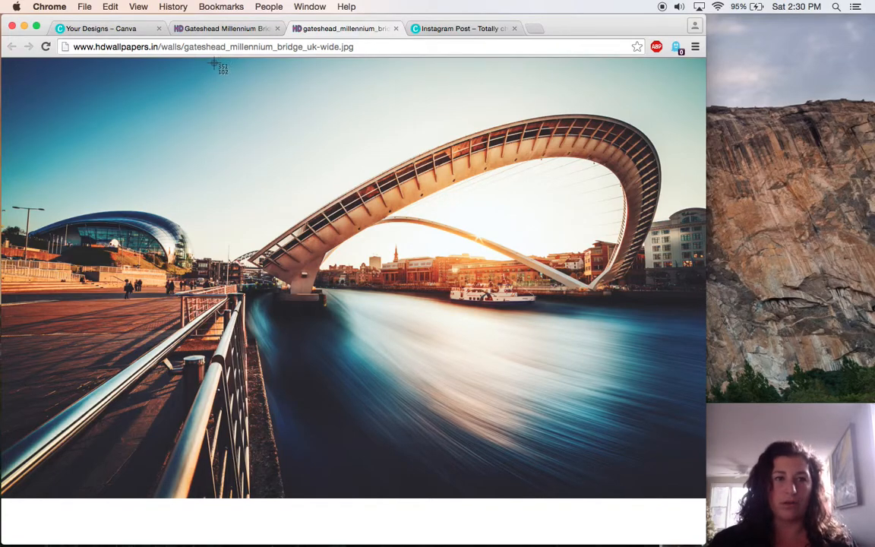
{"action": "left_click_drag", "start_coordinate": [214, 63], "coordinate": [691, 492]}
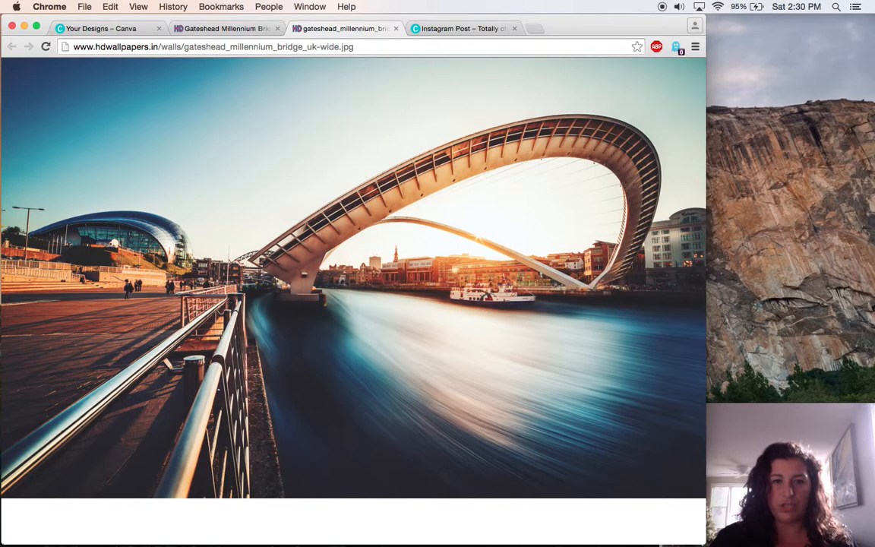
{"action": "left_click", "coordinate": [830, 69]}
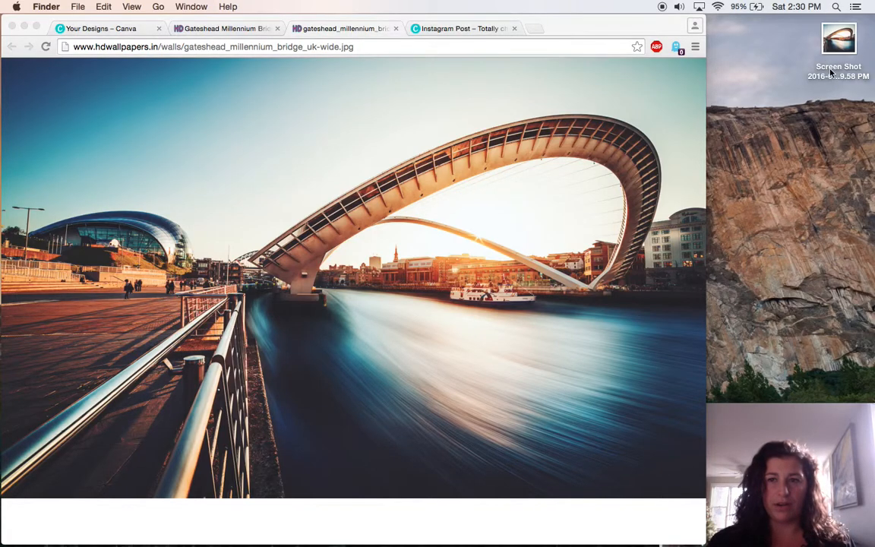
{"action": "left_click", "coordinate": [830, 70]}
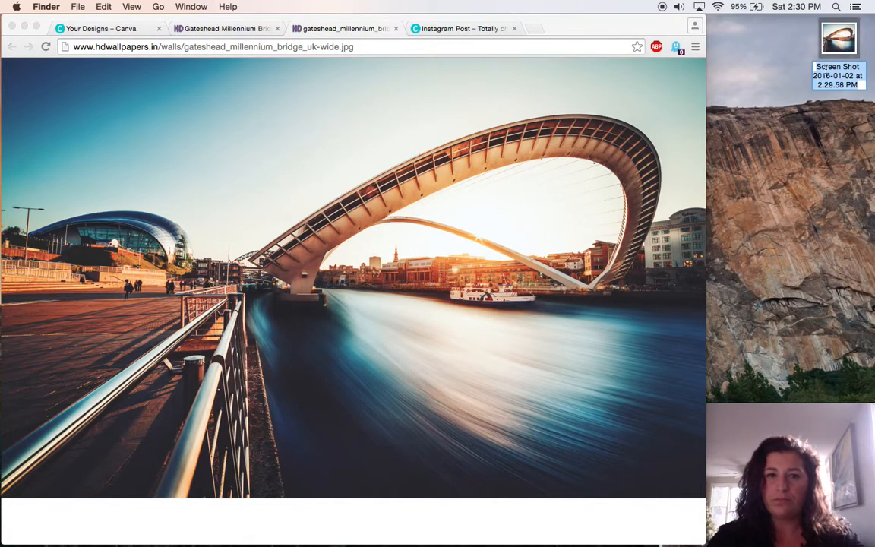
{"action": "type", "text": "bridge"}
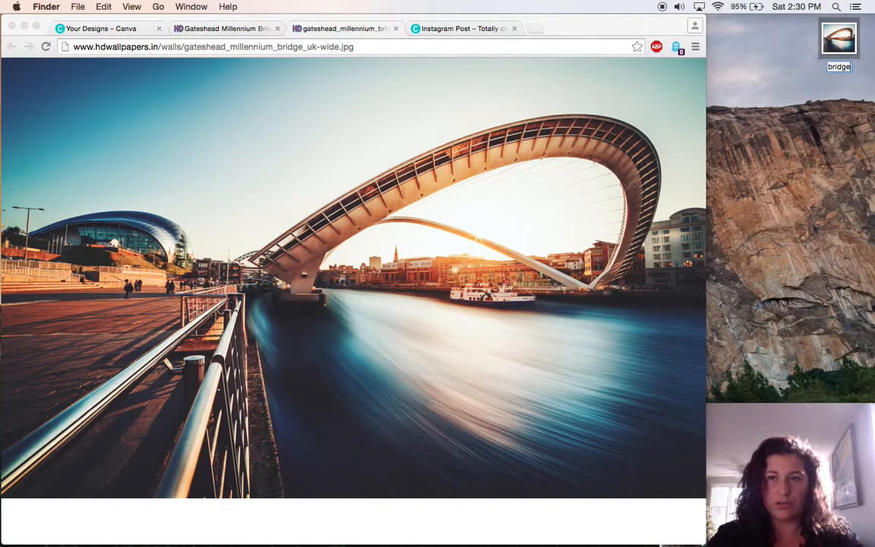
{"action": "key", "text": "Return"}
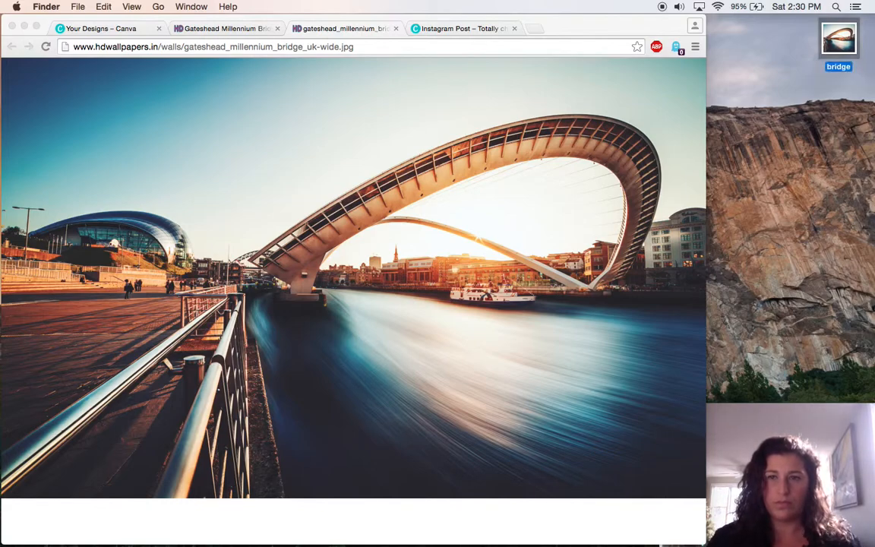
{"action": "left_click", "coordinate": [721, 111]}
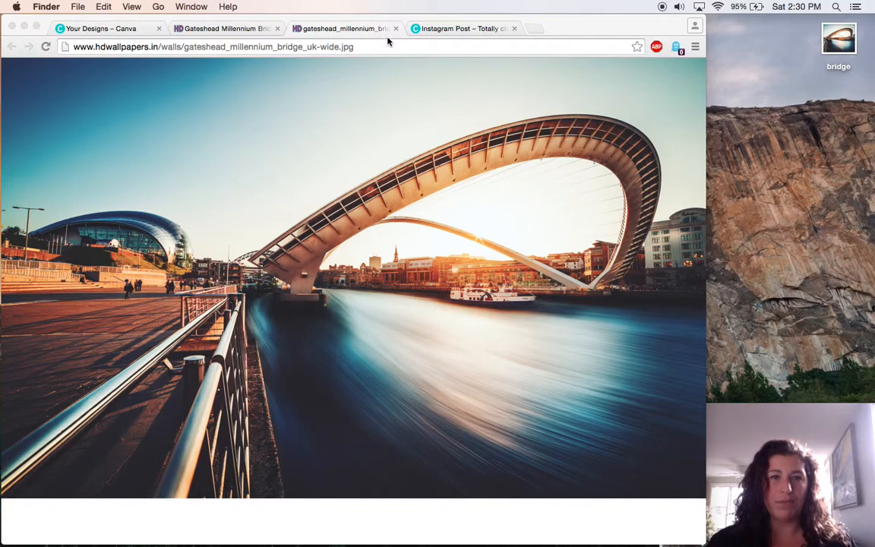
Return to the Instagram post design in Canva and upload the bridge image from the Desktop folder.
{"action": "left_click", "coordinate": [465, 29]}
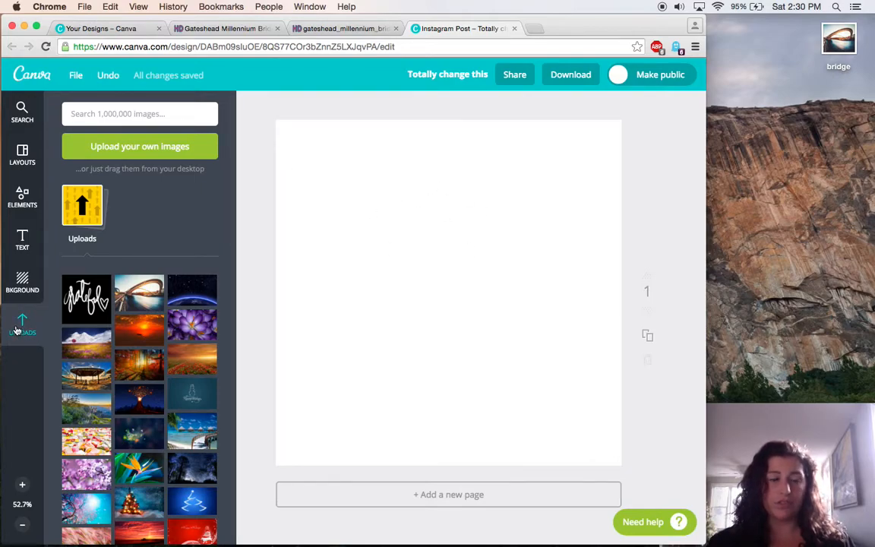
{"action": "left_click", "coordinate": [115, 148]}
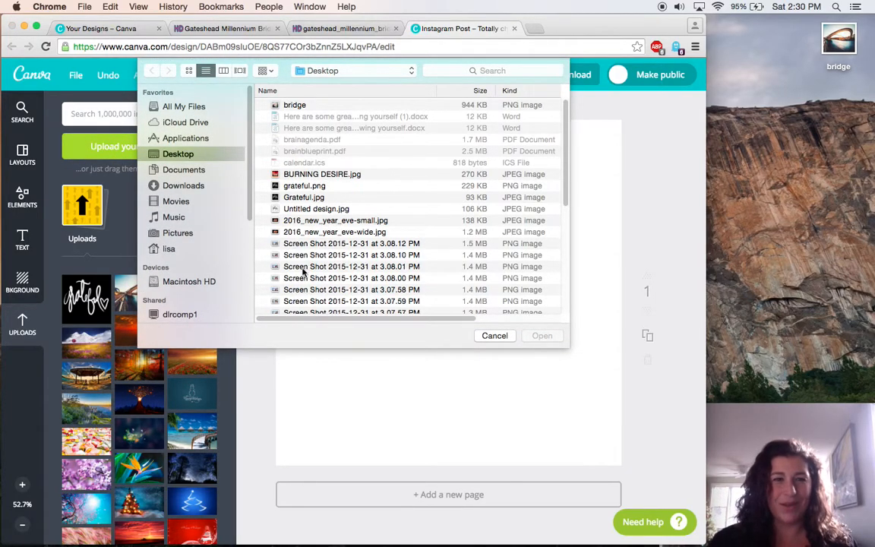
{"action": "left_click", "coordinate": [294, 105]}
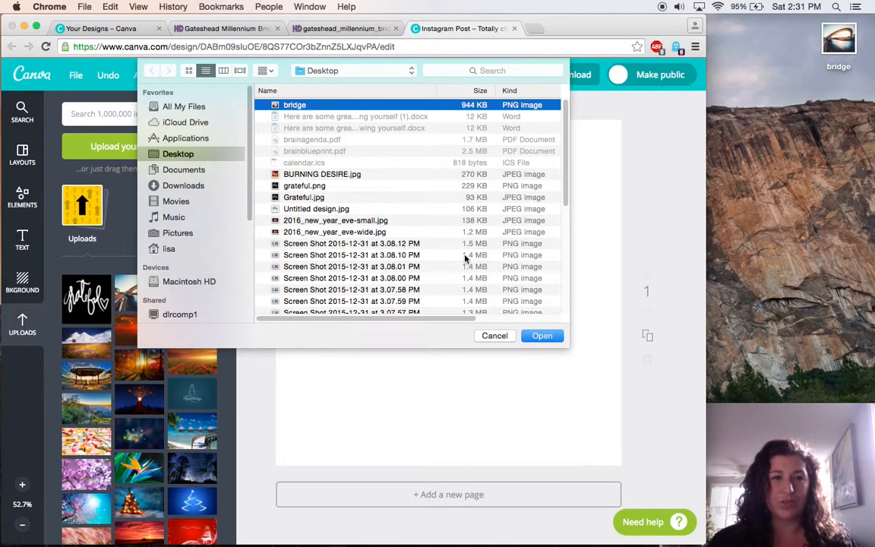
{"action": "left_click", "coordinate": [538, 335]}
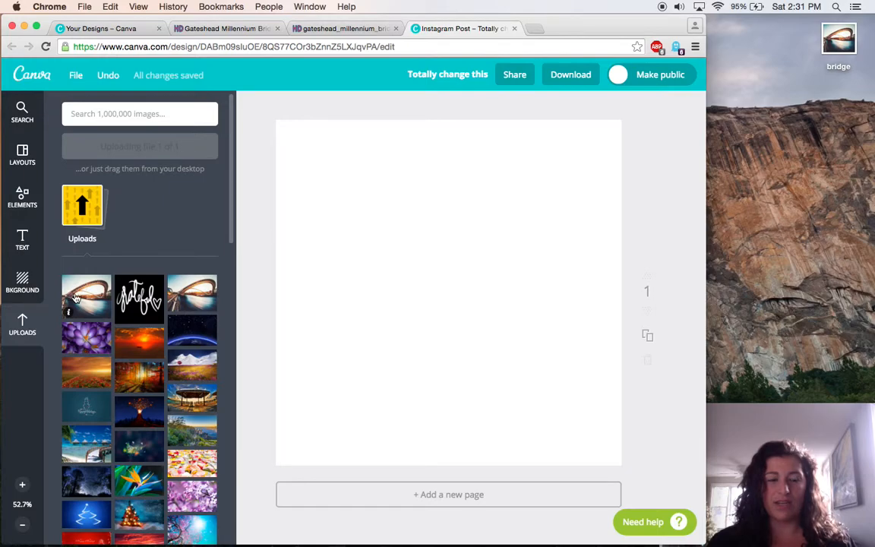
Place the uploaded bridge image on the blank page and enlarge it until it covers the whole page.
{"action": "left_click", "coordinate": [85, 298]}
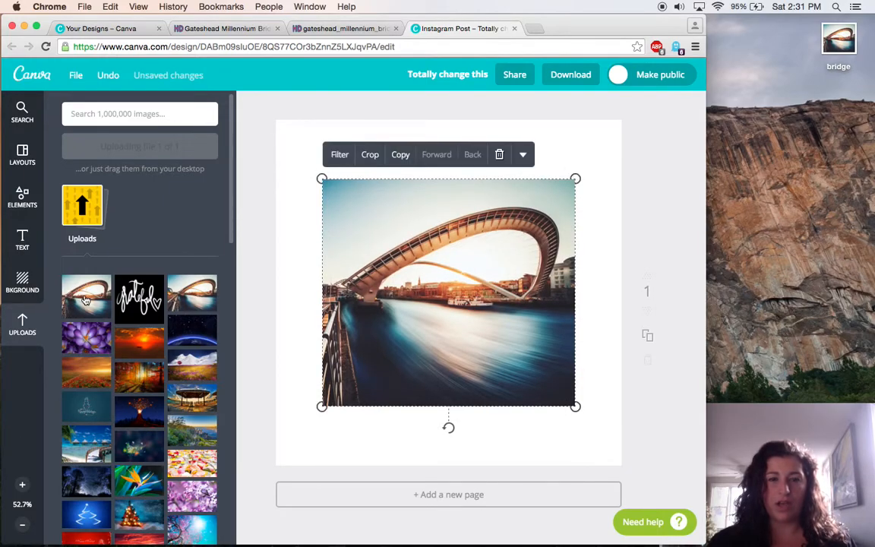
{"action": "left_click_drag", "start_coordinate": [323, 178], "coordinate": [271, 100]}
{"action": "left_click_drag", "start_coordinate": [575, 406], "coordinate": [631, 479]}
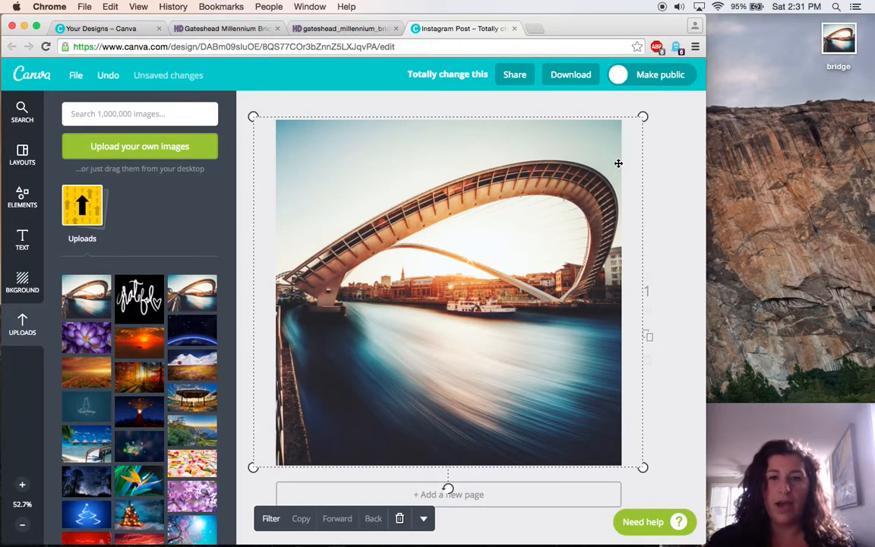
{"action": "left_click_drag", "start_coordinate": [642, 119], "coordinate": [641, 117]}
{"action": "left_click", "coordinate": [674, 176]}
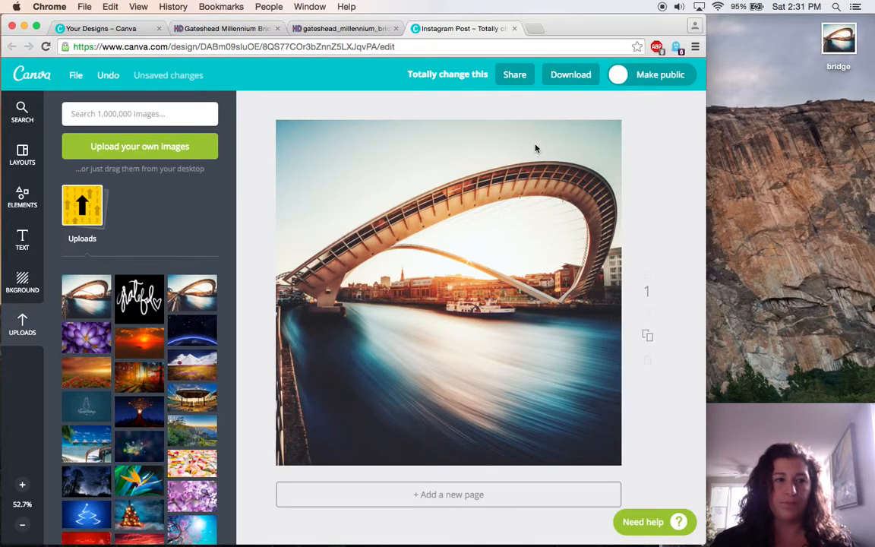
Add the "Happy Holidays!" text design to the page, shrink it and place it over the water below the bridge.
{"action": "left_click", "coordinate": [22, 239]}
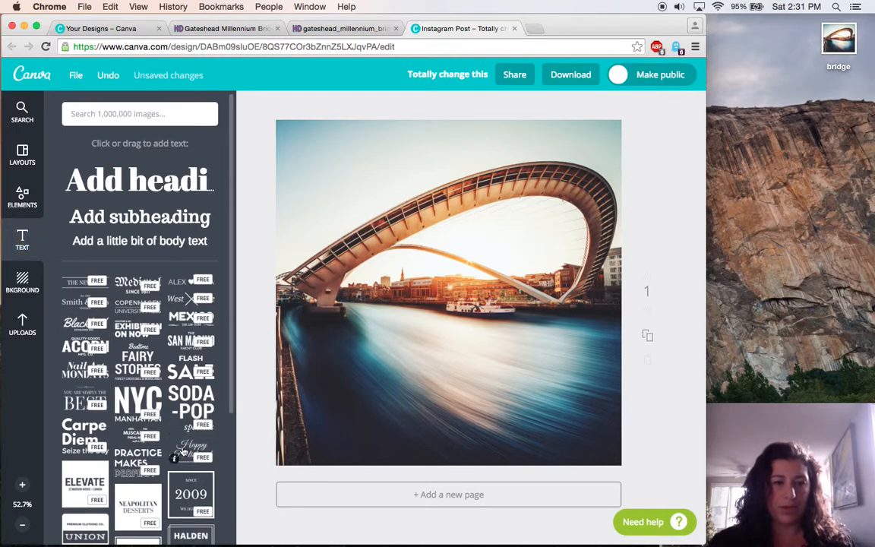
{"action": "left_click", "coordinate": [183, 452]}
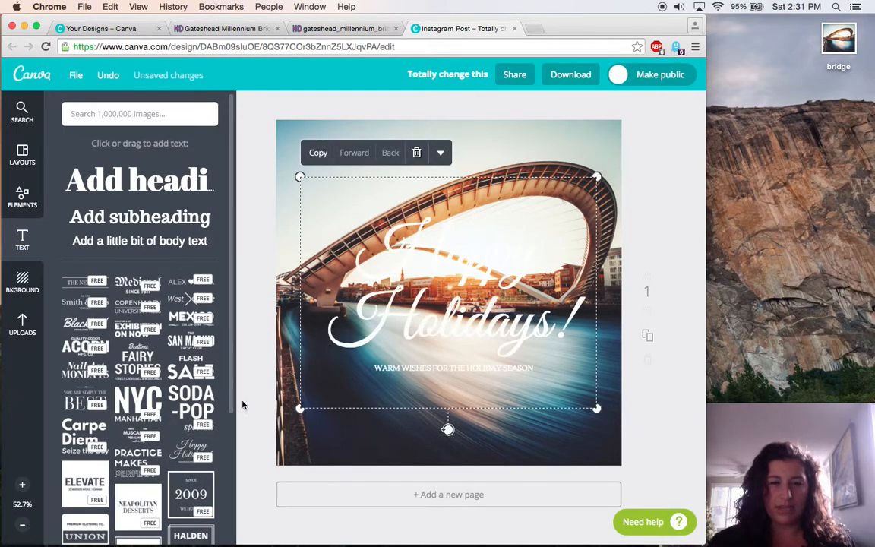
{"action": "left_click_drag", "start_coordinate": [367, 216], "coordinate": [372, 288]}
{"action": "left_click_drag", "start_coordinate": [298, 245], "coordinate": [404, 326]}
{"action": "left_click_drag", "start_coordinate": [467, 370], "coordinate": [416, 344]}
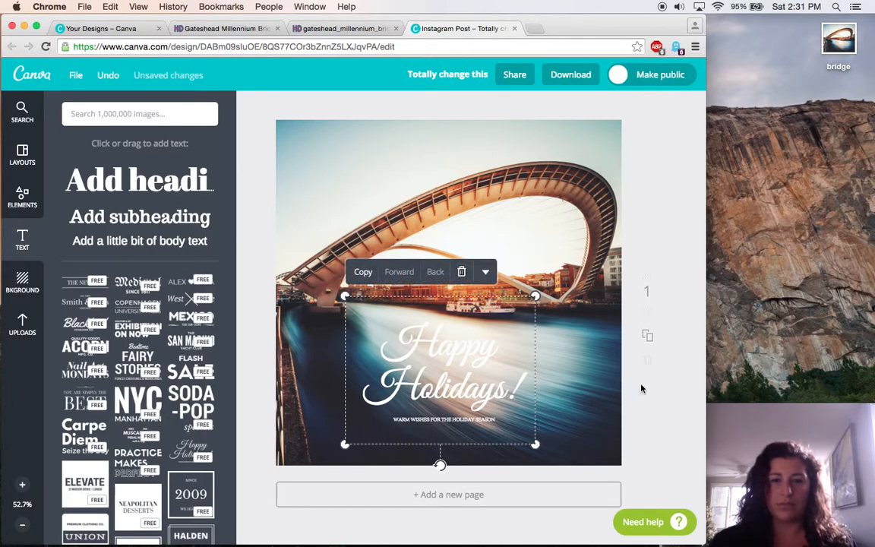
{"action": "left_click", "coordinate": [650, 422]}
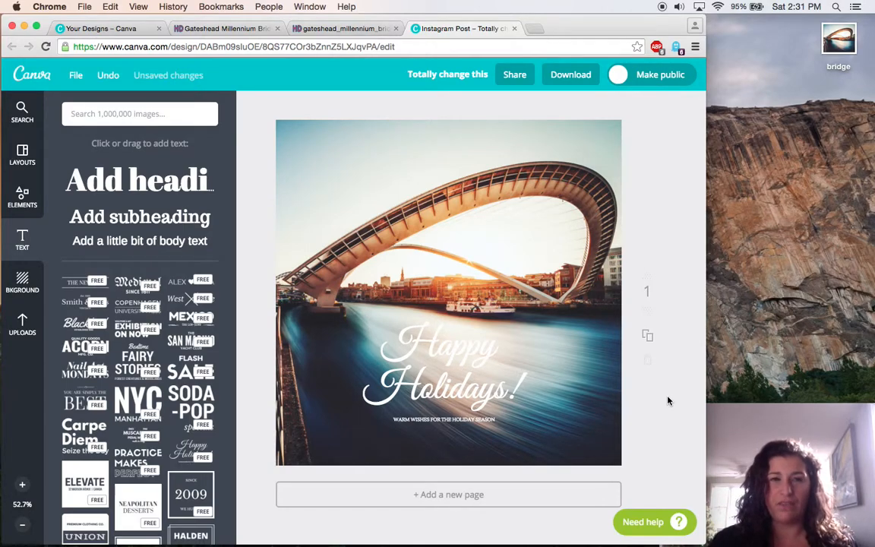
Change the colour of the words "Happy" and "Holidays!" to black.
{"action": "double_click", "coordinate": [461, 350]}
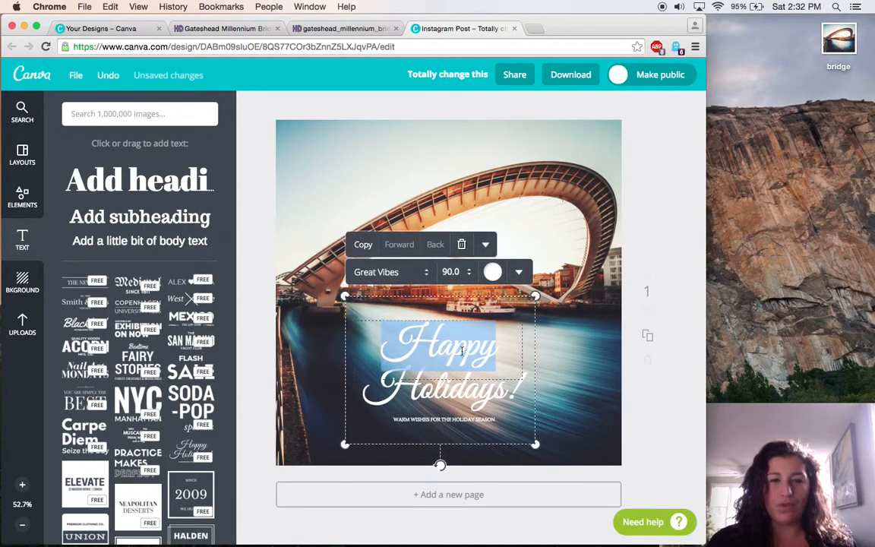
{"action": "double_click", "coordinate": [466, 389]}
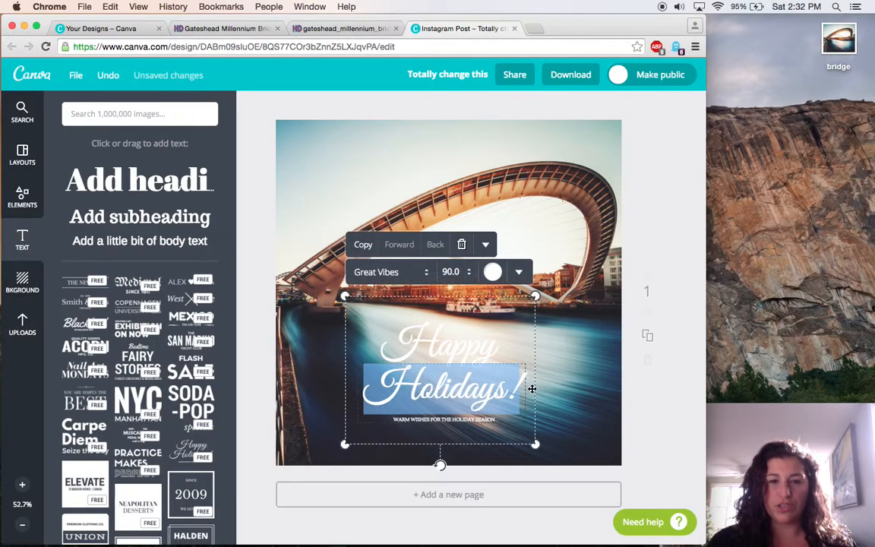
{"action": "left_click", "coordinate": [493, 272]}
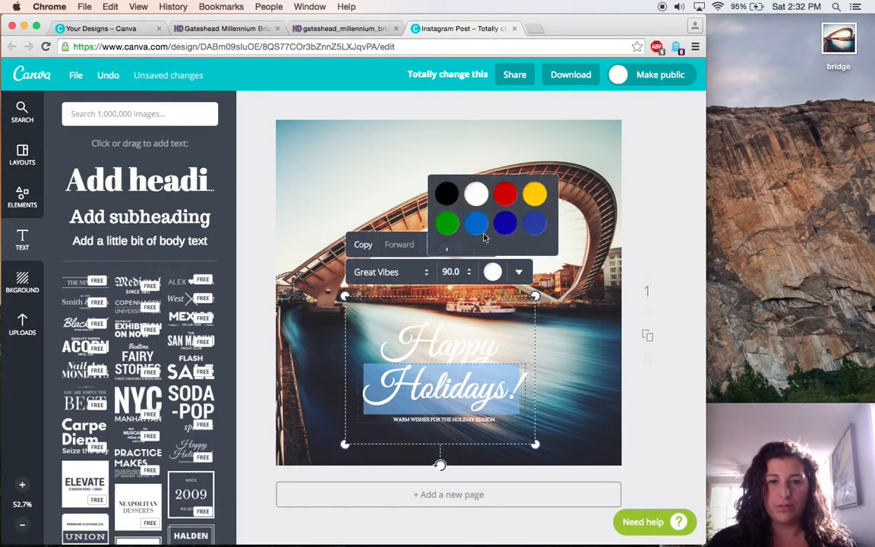
{"action": "left_click", "coordinate": [446, 194]}
{"action": "double_click", "coordinate": [451, 342]}
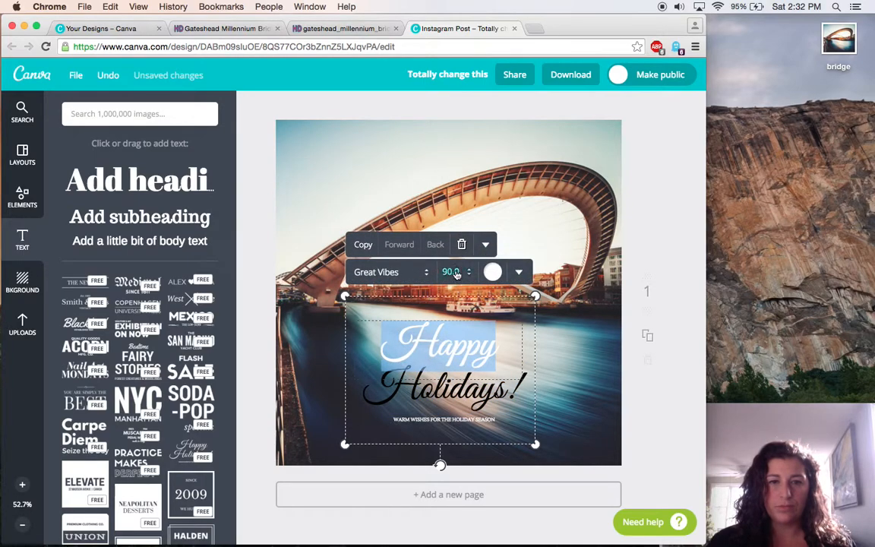
{"action": "left_click", "coordinate": [492, 272]}
{"action": "left_click", "coordinate": [446, 193]}
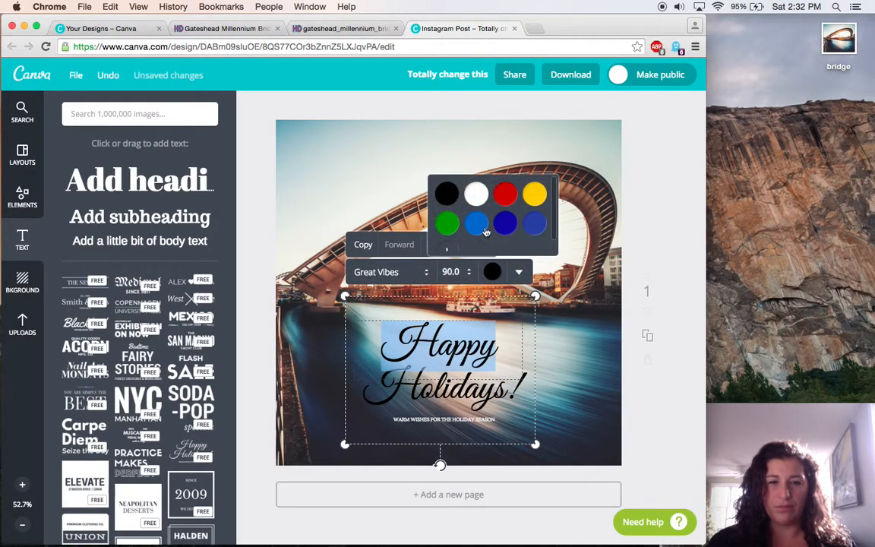
{"action": "left_click", "coordinate": [667, 412]}
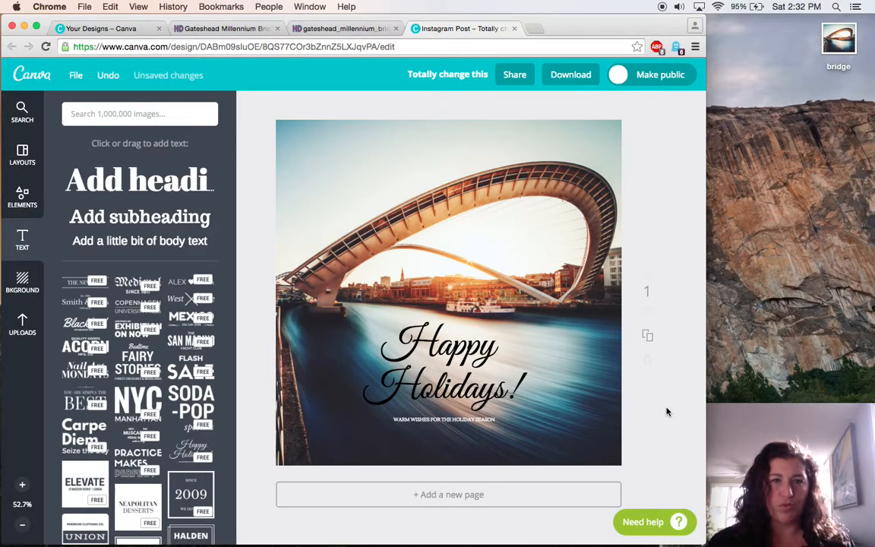
Try the greeting in the image's lower-left corner and over the water, and move it to the image's upper-left corner.
{"action": "left_click_drag", "start_coordinate": [426, 334], "coordinate": [357, 375]}
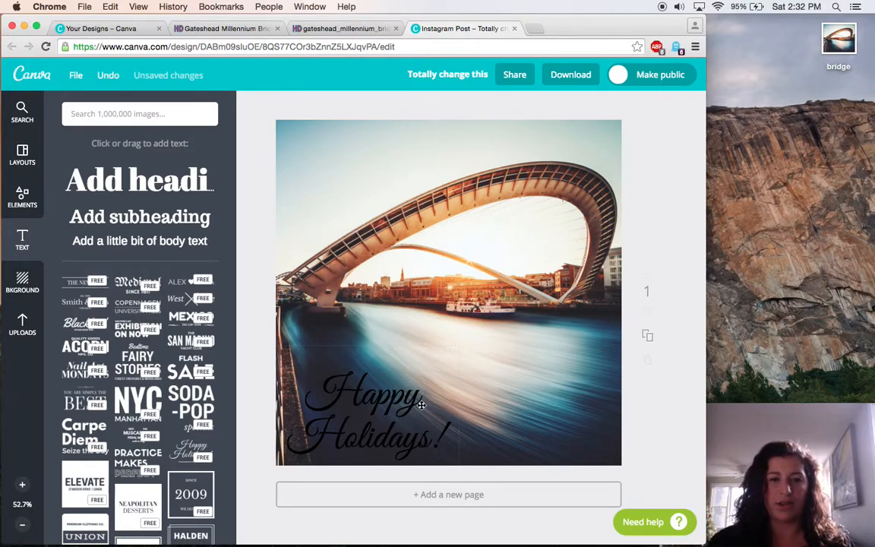
{"action": "left_click_drag", "start_coordinate": [424, 404], "coordinate": [452, 396]}
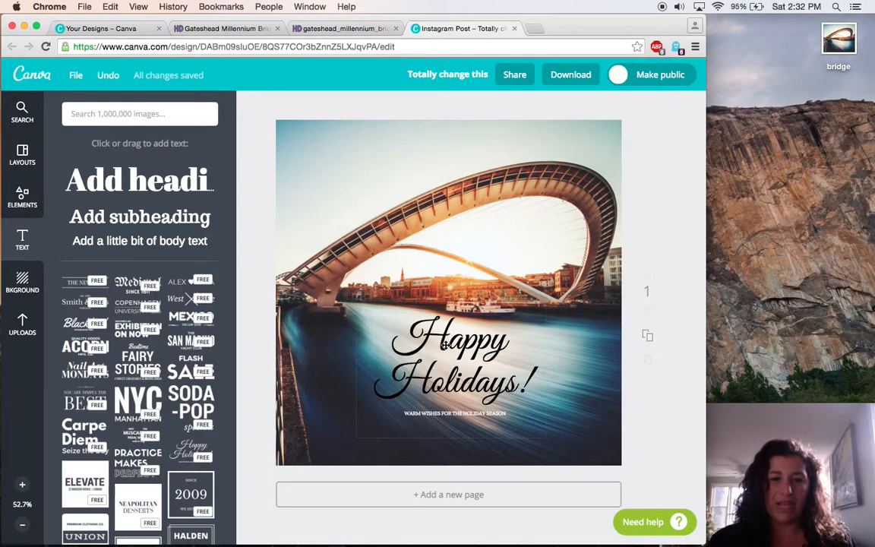
{"action": "left_click_drag", "start_coordinate": [445, 344], "coordinate": [362, 162]}
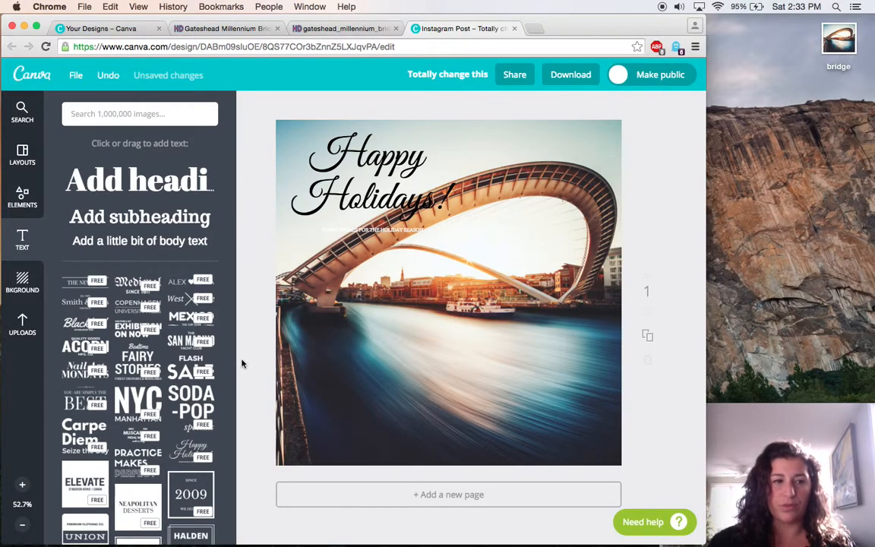
Add the uploaded website-and-handle signature graphic, shrink it and place it near the lower edge of the bridge image.
{"action": "left_click", "coordinate": [23, 327]}
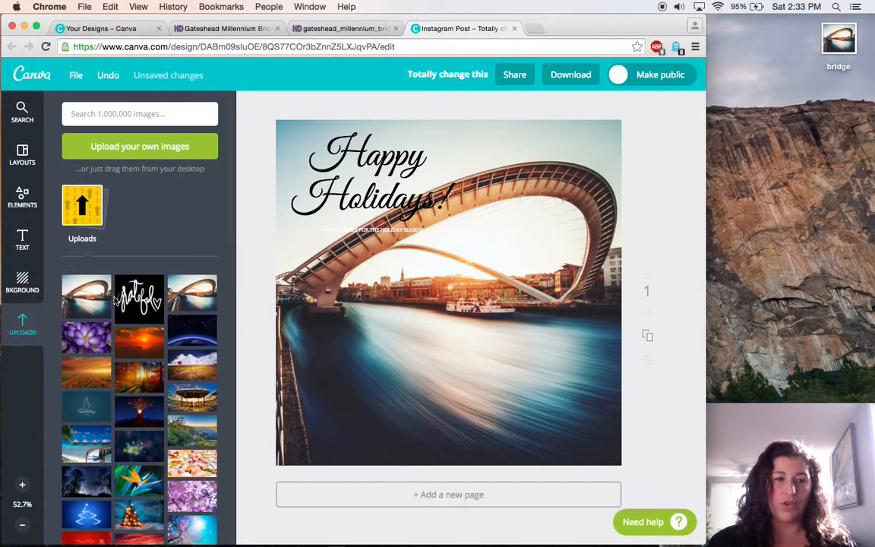
{"action": "scroll", "coordinate": [228, 292], "scroll_direction": "down", "scroll_amount": 5}
{"action": "left_click_drag", "start_coordinate": [236, 292], "coordinate": [239, 489]}
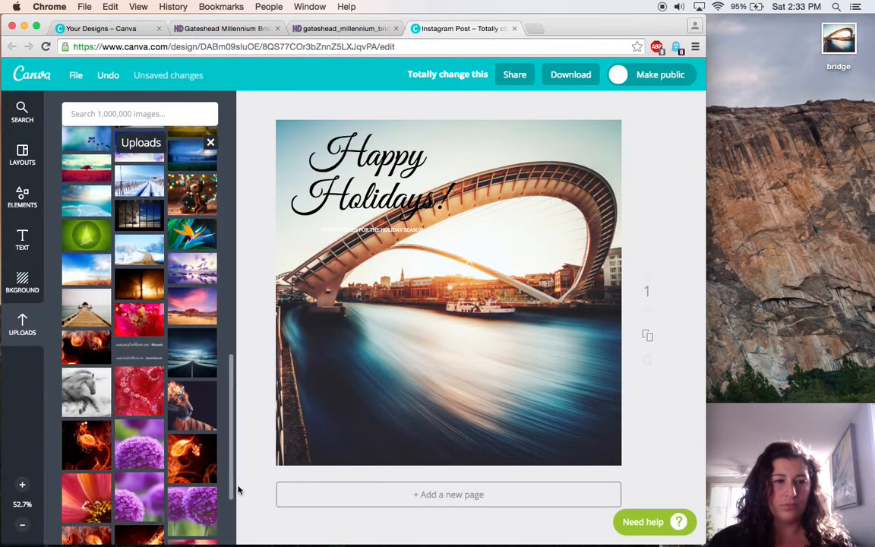
{"action": "left_click", "coordinate": [139, 348]}
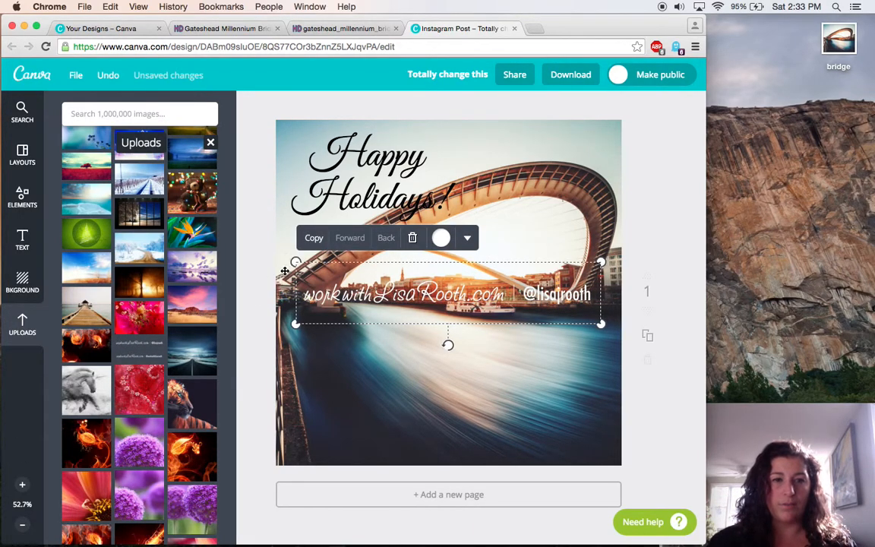
{"action": "left_click_drag", "start_coordinate": [296, 262], "coordinate": [387, 435]}
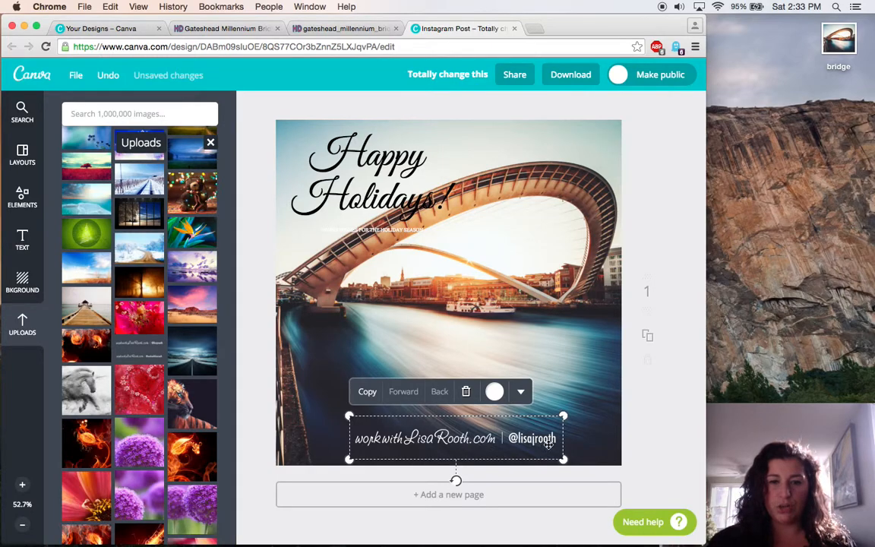
Try dark blue, red, white and black on the signature graphic, and set its colour to yellow.
{"action": "left_click", "coordinate": [495, 392]}
{"action": "left_click", "coordinate": [507, 343]}
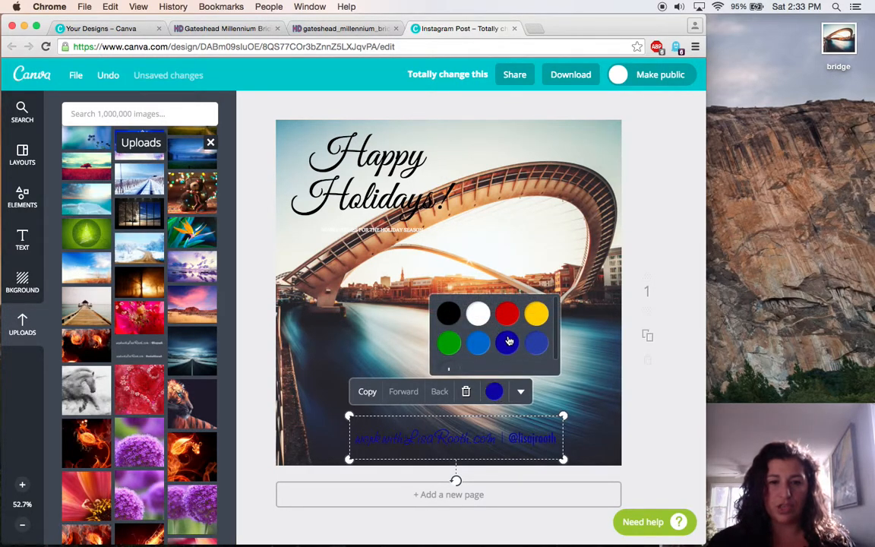
{"action": "left_click", "coordinate": [508, 321]}
{"action": "left_click", "coordinate": [477, 311]}
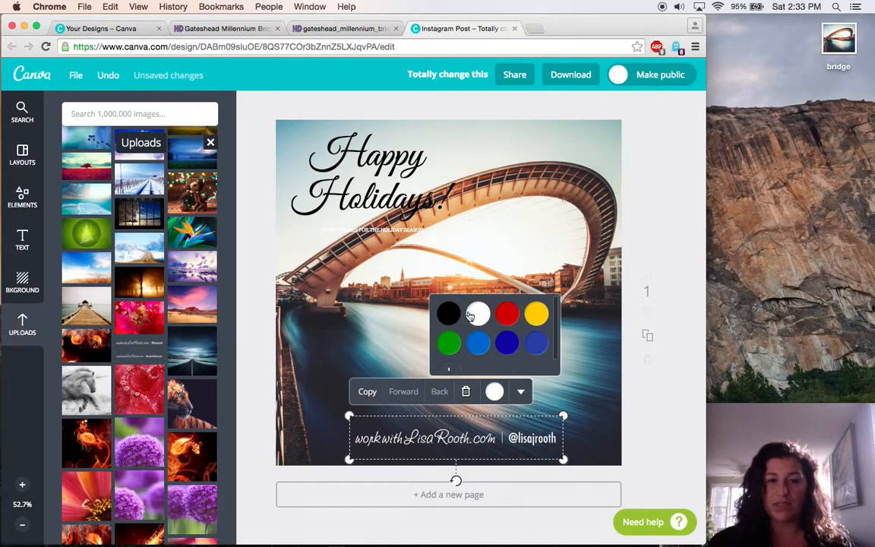
{"action": "left_click", "coordinate": [449, 314]}
{"action": "left_click", "coordinate": [537, 316]}
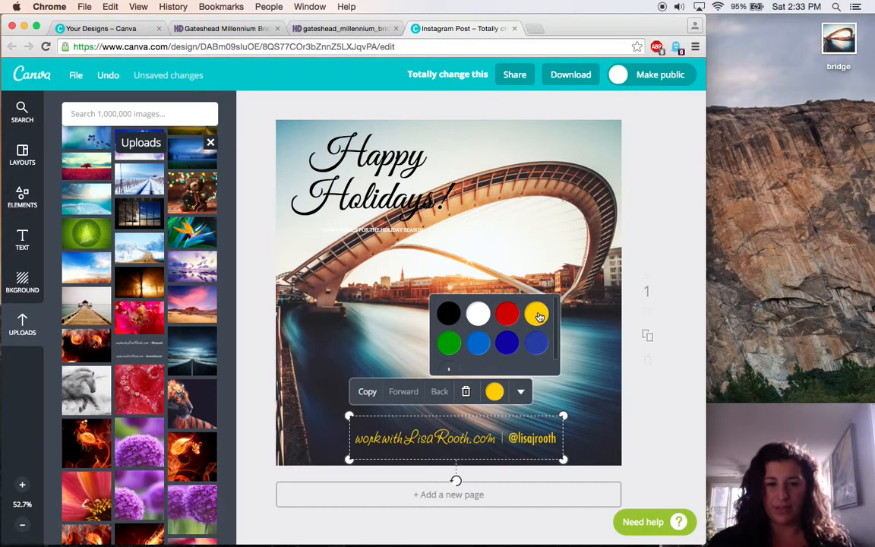
{"action": "left_click", "coordinate": [674, 411]}
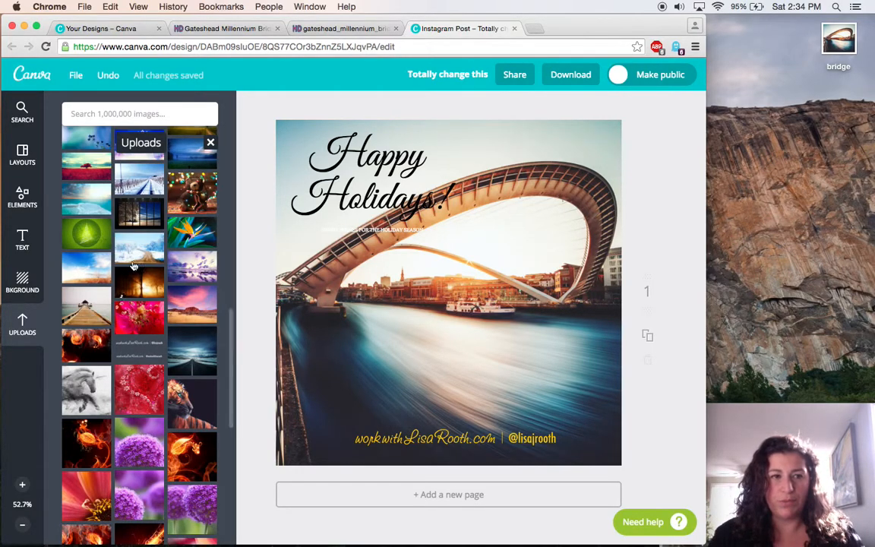
Add a heading over the water below the bridge and replace its placeholder text with the sample full name.
{"action": "left_click", "coordinate": [14, 240]}
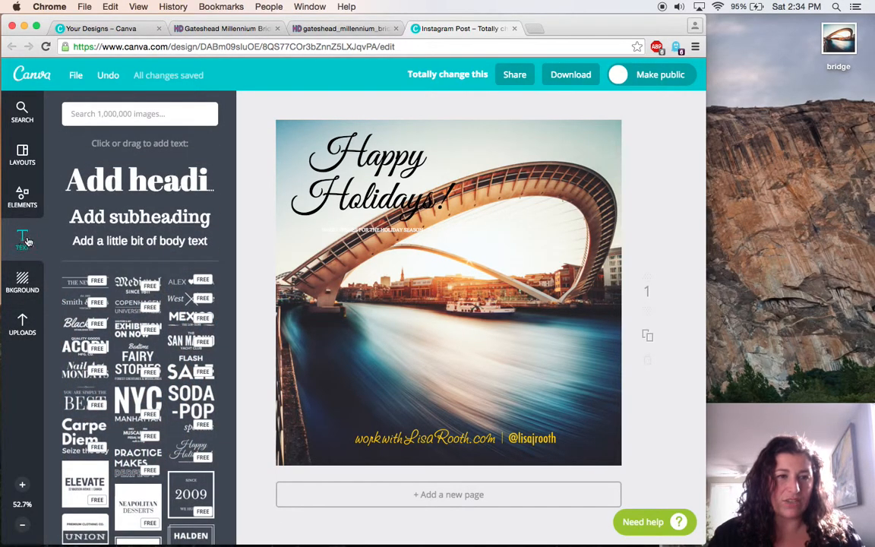
{"action": "left_click", "coordinate": [101, 169]}
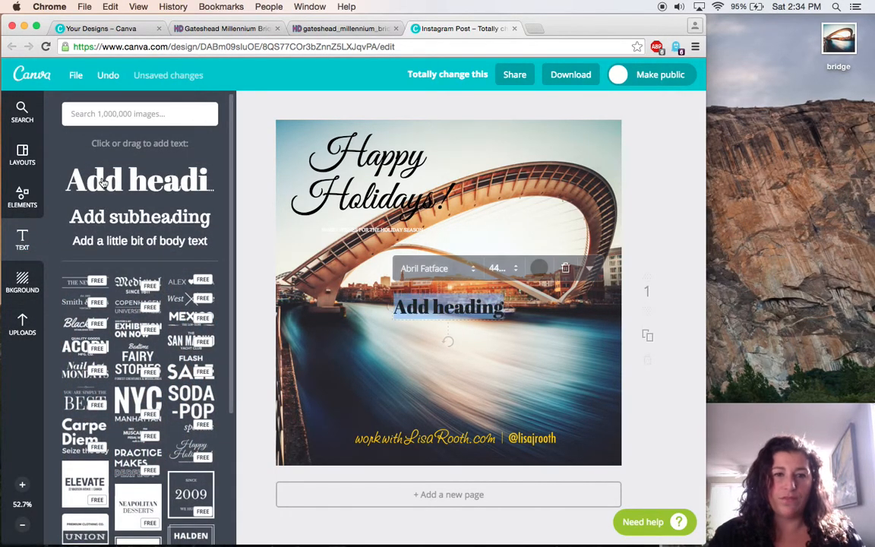
{"action": "left_click_drag", "start_coordinate": [440, 292], "coordinate": [423, 338]}
{"action": "type", "text": "Su"}
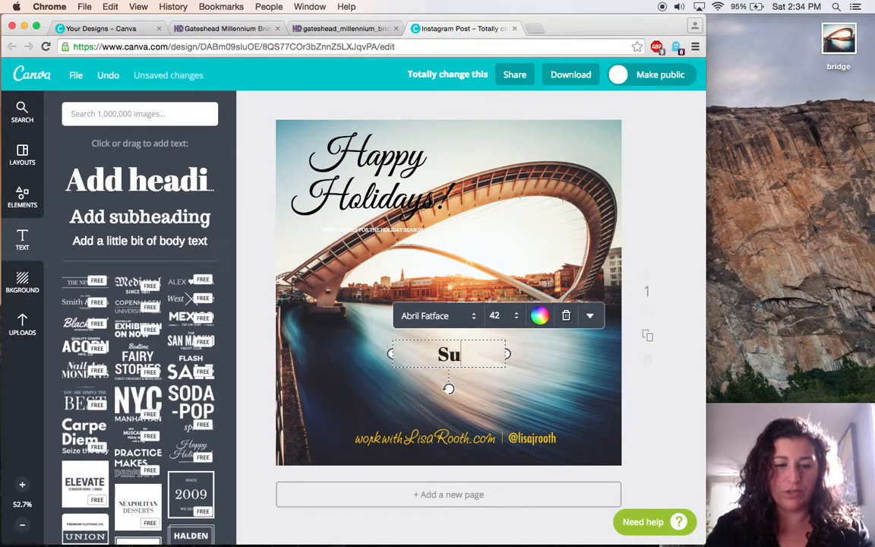
{"action": "type", "text": "sie Que"}
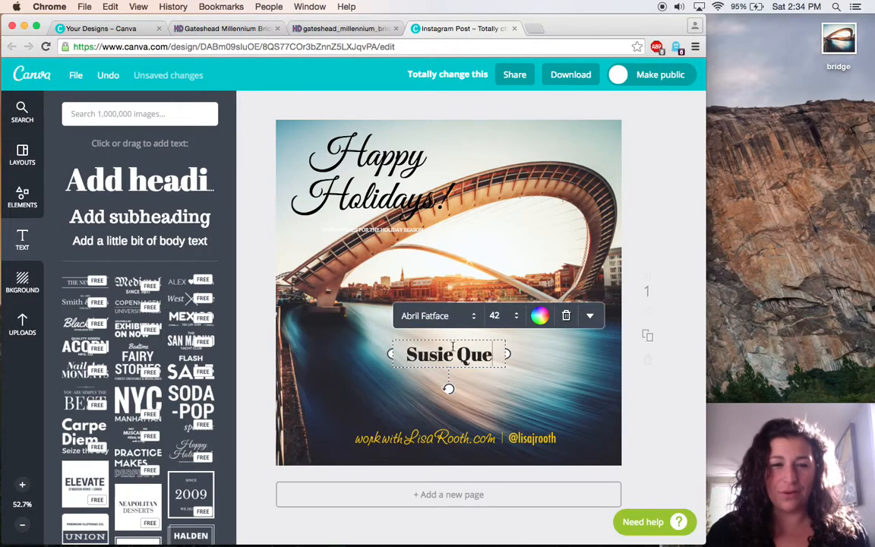
Set the name text to the Allura font at size 48 and shift it slightly up and left.
{"action": "key", "text": "super+a"}
{"action": "left_click", "coordinate": [439, 317]}
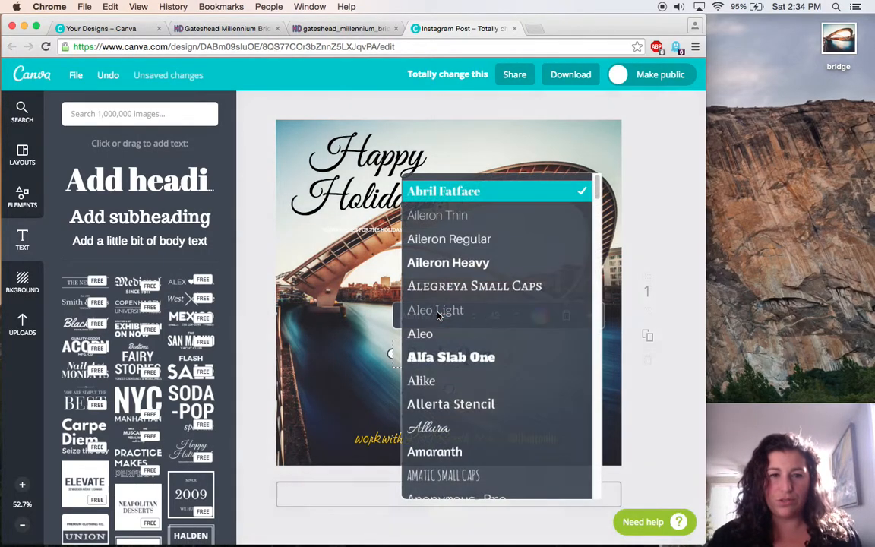
{"action": "left_click", "coordinate": [438, 427]}
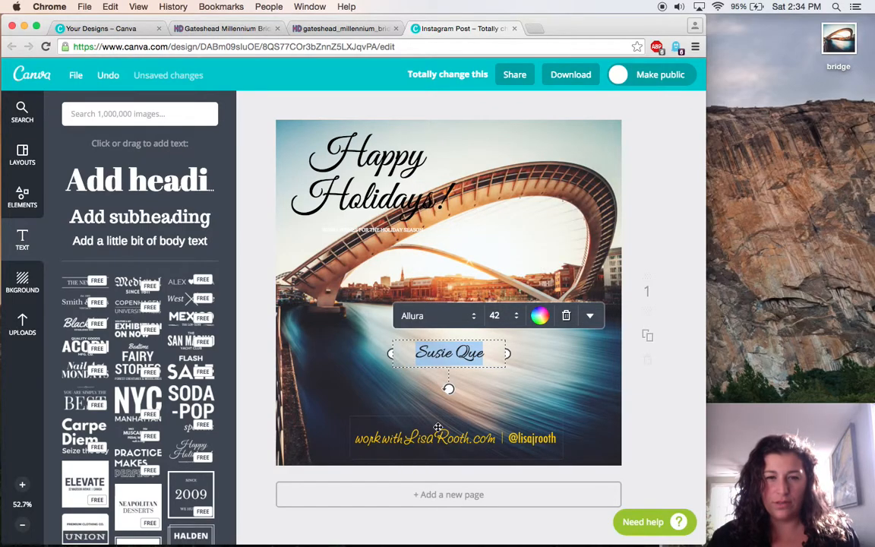
{"action": "left_click", "coordinate": [495, 315]}
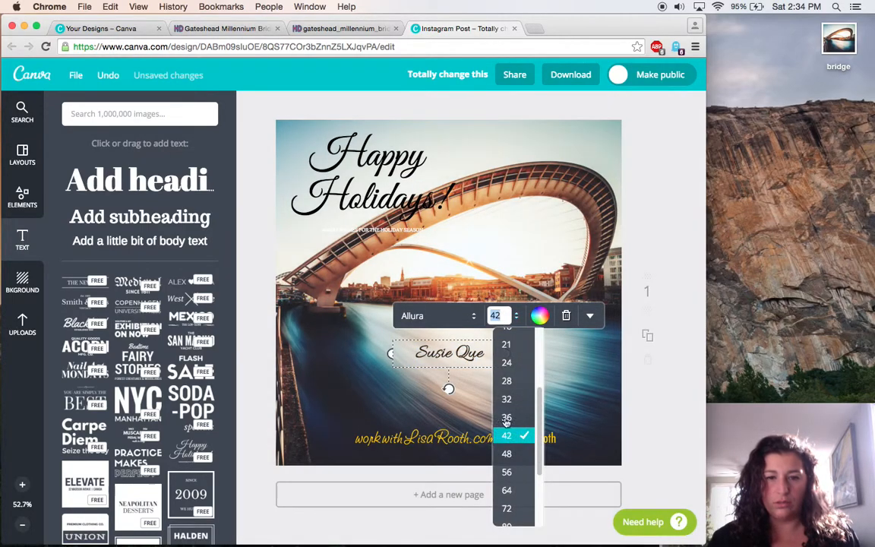
{"action": "left_click", "coordinate": [508, 456]}
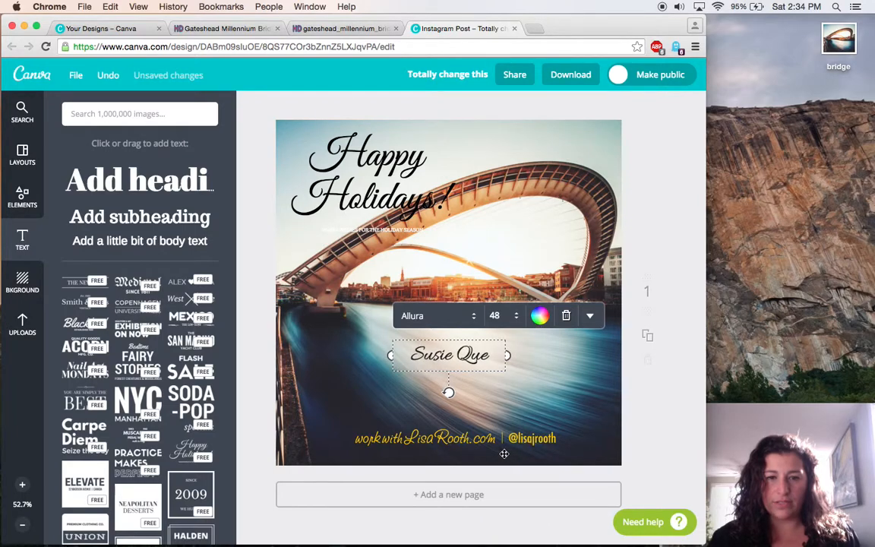
{"action": "left_click_drag", "start_coordinate": [446, 340], "coordinate": [421, 333]}
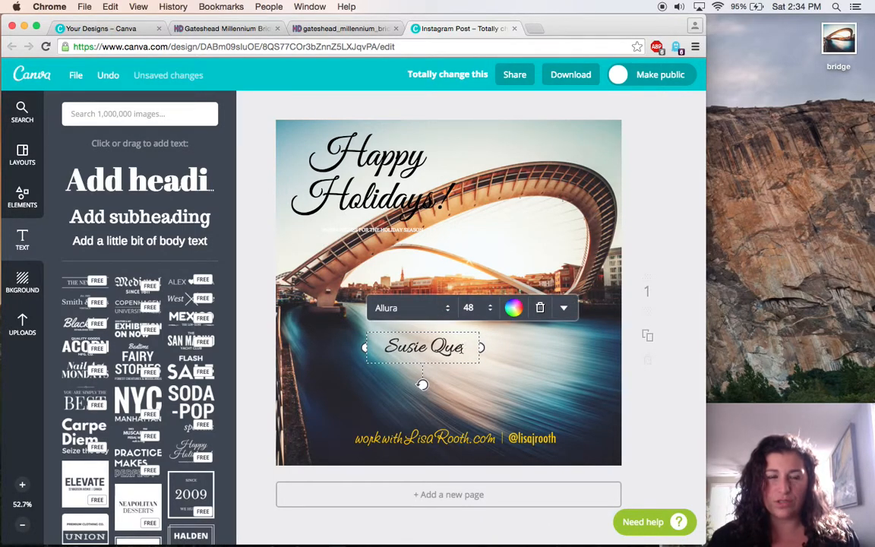
{"action": "left_click", "coordinate": [600, 329]}
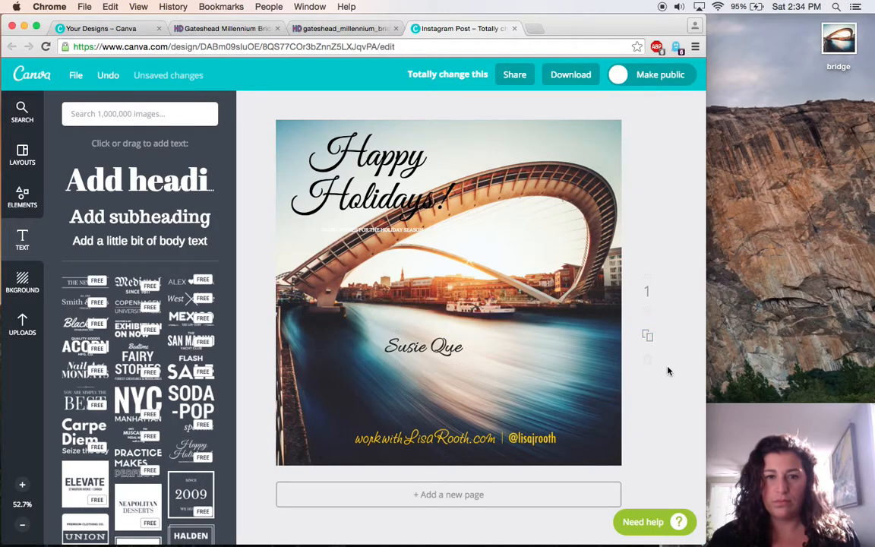
Append a vertical bar and the sample website address to the name text, and move it slightly right over the water.
{"action": "left_click", "coordinate": [412, 347]}
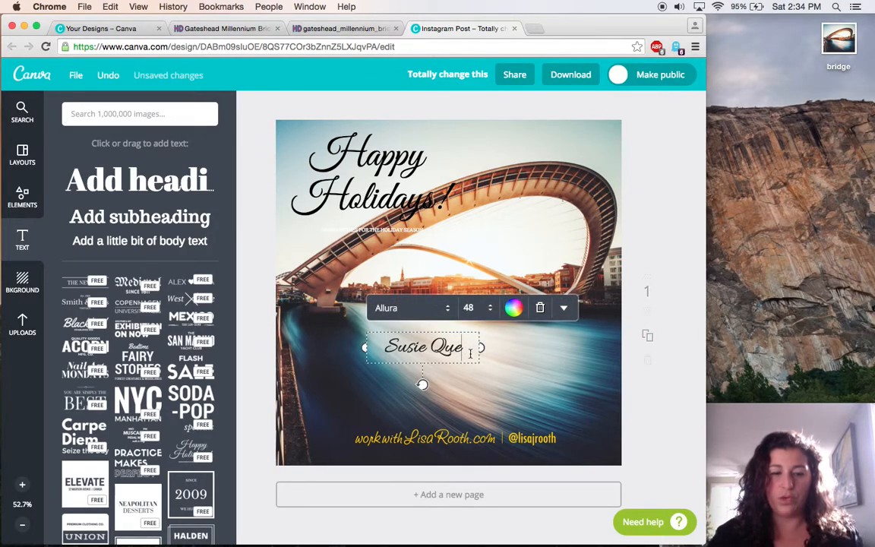
{"action": "type", "text": "|"}
{"action": "left_click", "coordinate": [672, 390]}
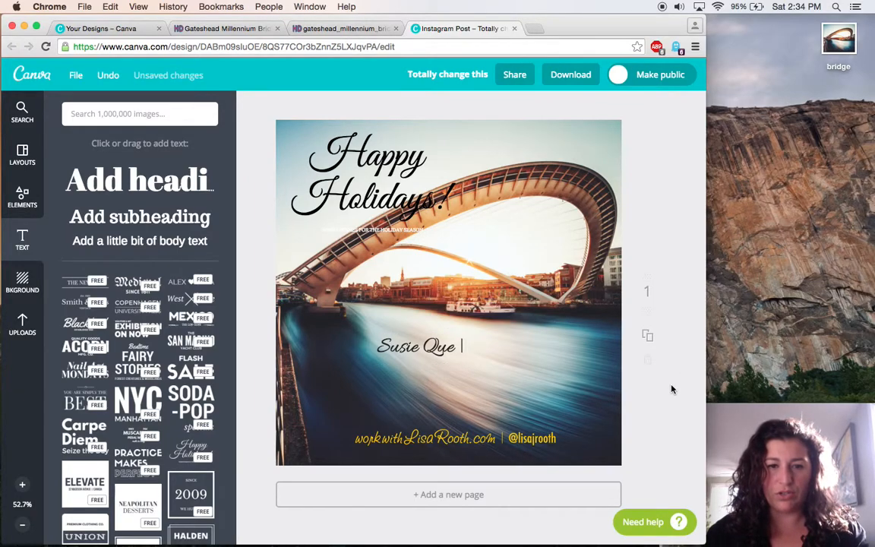
{"action": "left_click", "coordinate": [467, 347]}
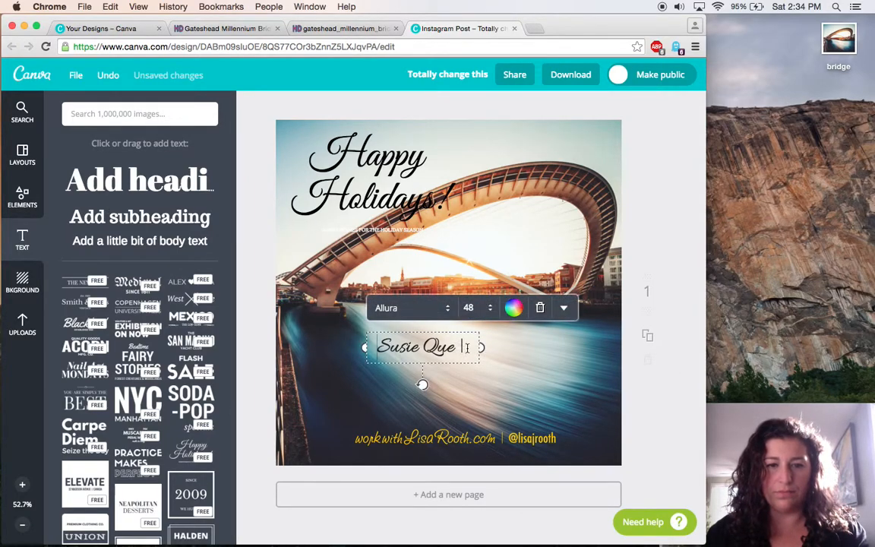
{"action": "type", "text": "susie"}
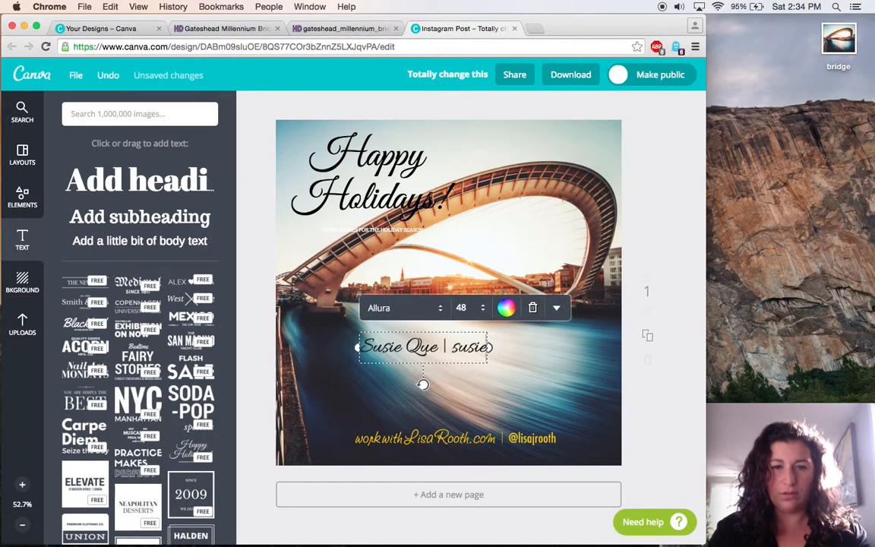
{"action": "type", "text": "que.com"}
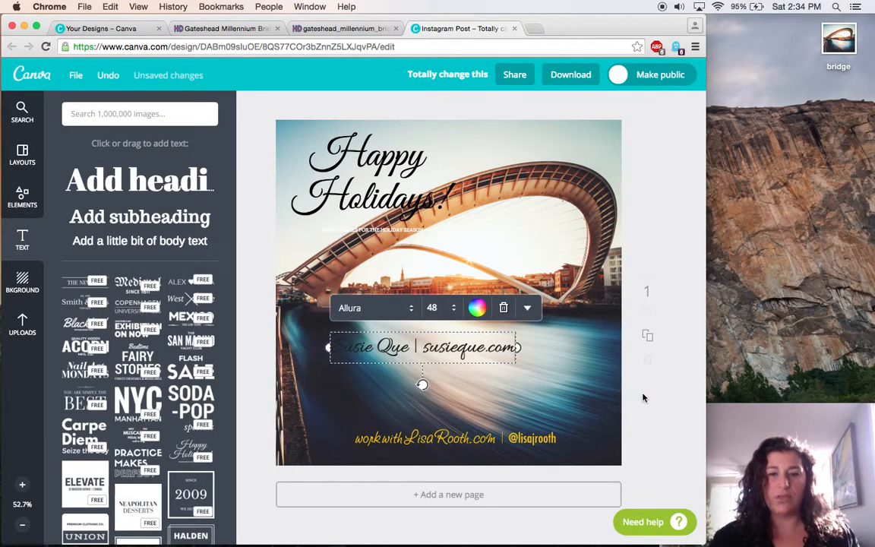
{"action": "left_click", "coordinate": [673, 367]}
{"action": "left_click_drag", "start_coordinate": [427, 349], "coordinate": [481, 339]}
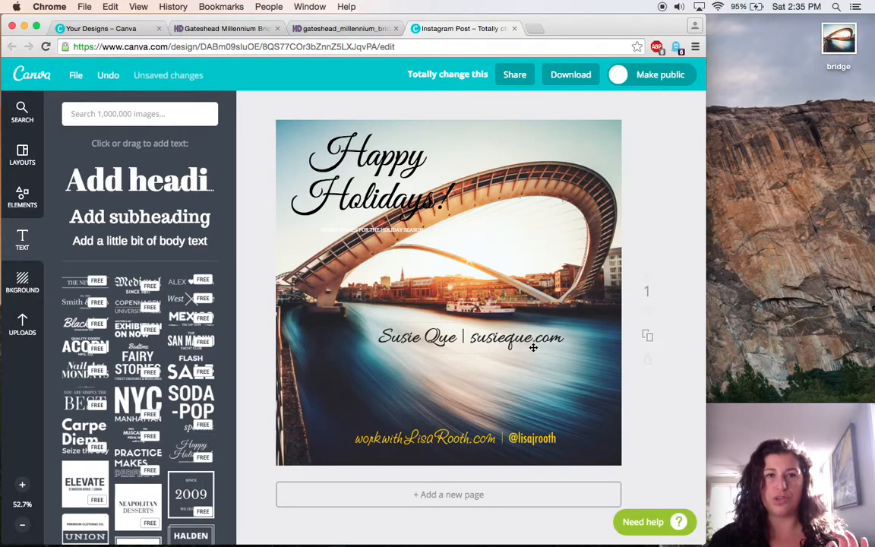
Replace the first name within the website address with a different first name.
{"action": "left_click", "coordinate": [472, 337]}
{"action": "left_click_drag", "start_coordinate": [471, 338], "coordinate": [494, 339]}
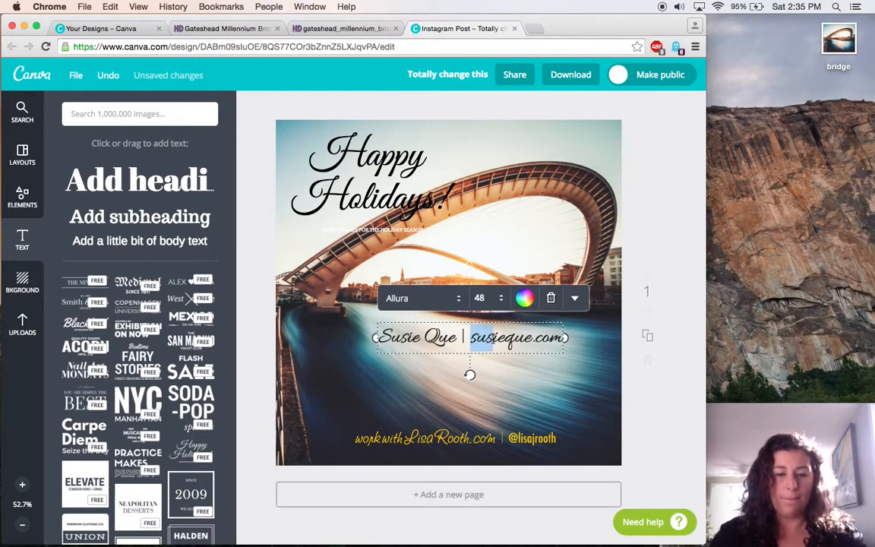
{"action": "key", "text": "Right"}
{"action": "key", "text": "Right"}
{"action": "key", "text": "Right"}
{"action": "key", "text": "Right"}
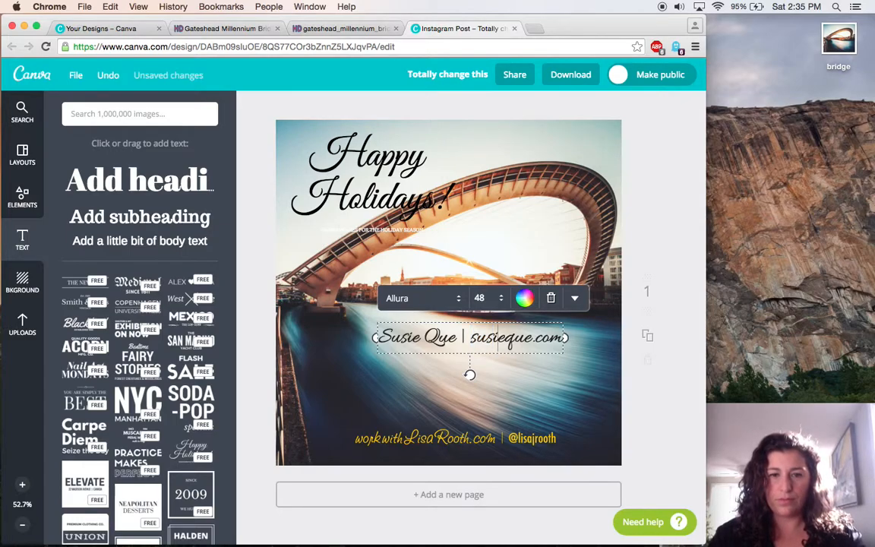
{"action": "key", "text": "BackSpace"}
{"action": "key", "text": "BackSpace"}
{"action": "key", "text": "BackSpace"}
{"action": "key", "text": "BackSpace"}
{"action": "key", "text": "BackSpace"}
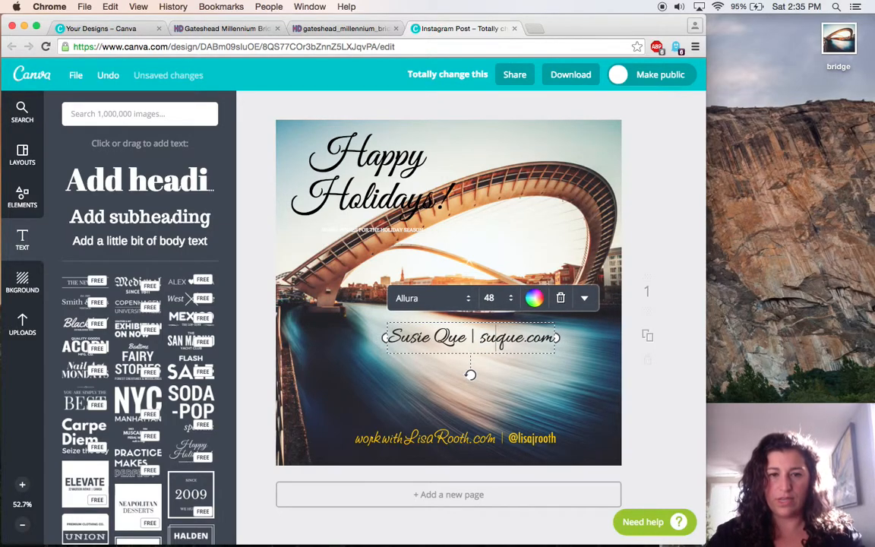
{"action": "type", "text": "todd"}
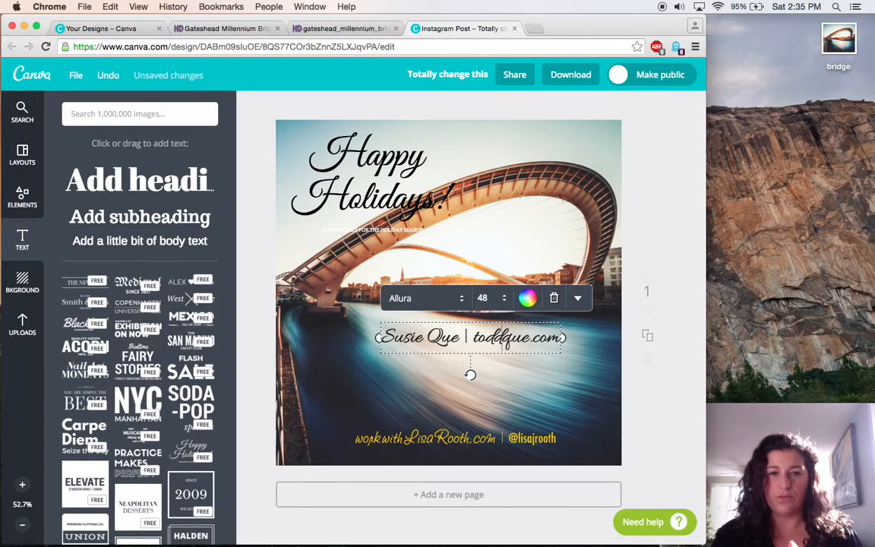
{"action": "left_click", "coordinate": [642, 218]}
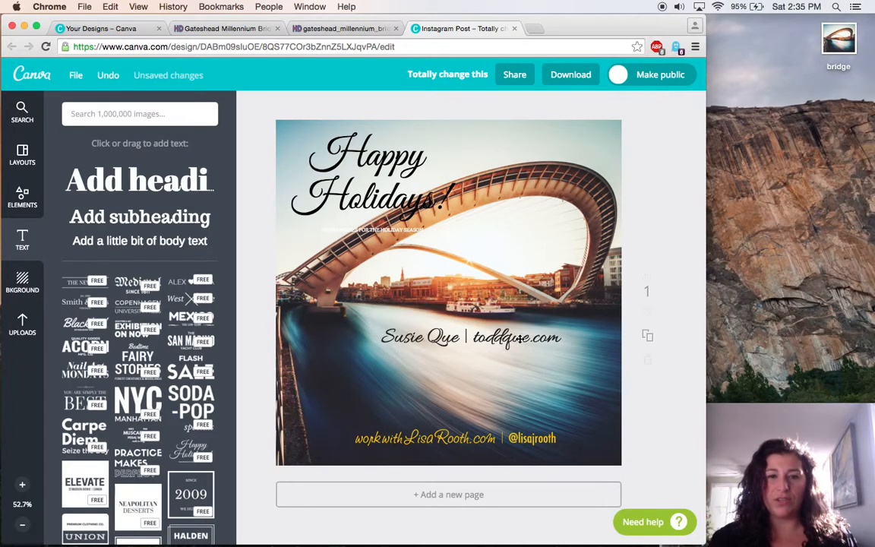
Try the Alike font on the website address in the name text.
{"action": "left_click", "coordinate": [494, 340]}
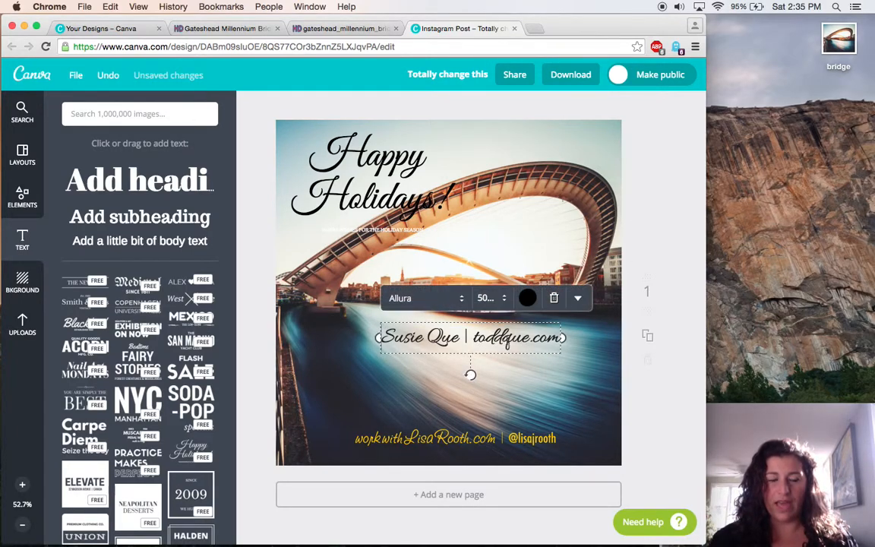
{"action": "left_click_drag", "start_coordinate": [562, 337], "coordinate": [469, 337]}
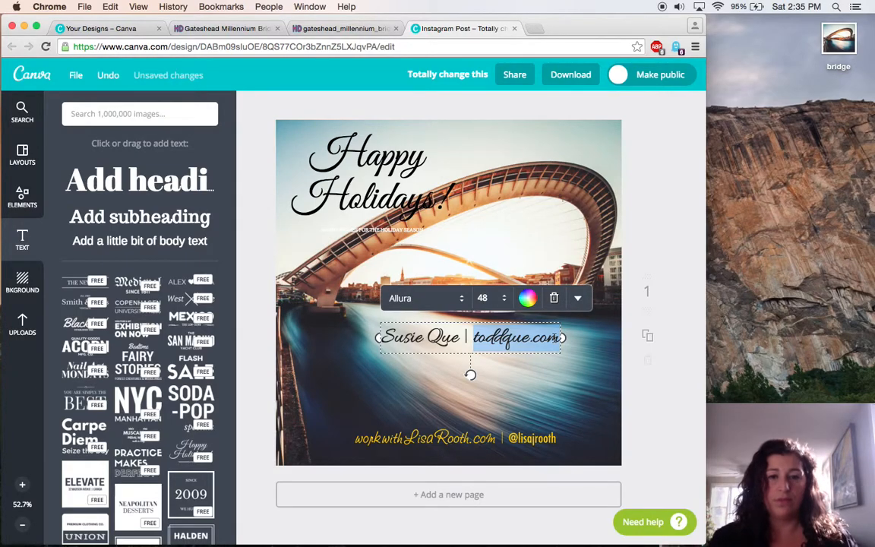
{"action": "left_click", "coordinate": [429, 297]}
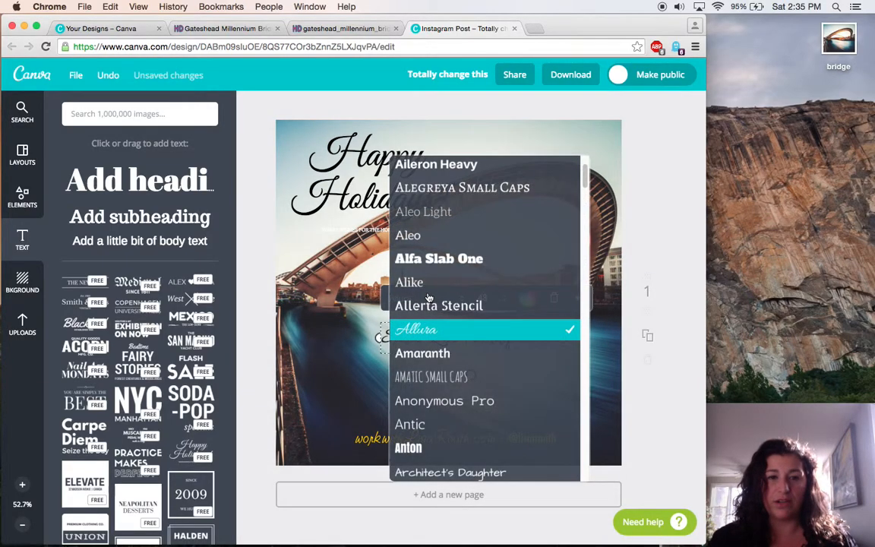
{"action": "left_click", "coordinate": [410, 283]}
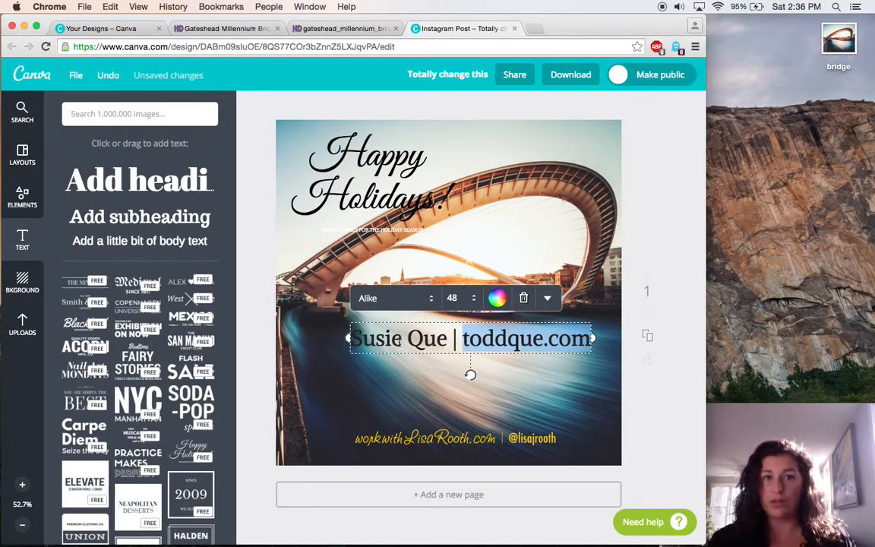
{"action": "left_click", "coordinate": [600, 219]}
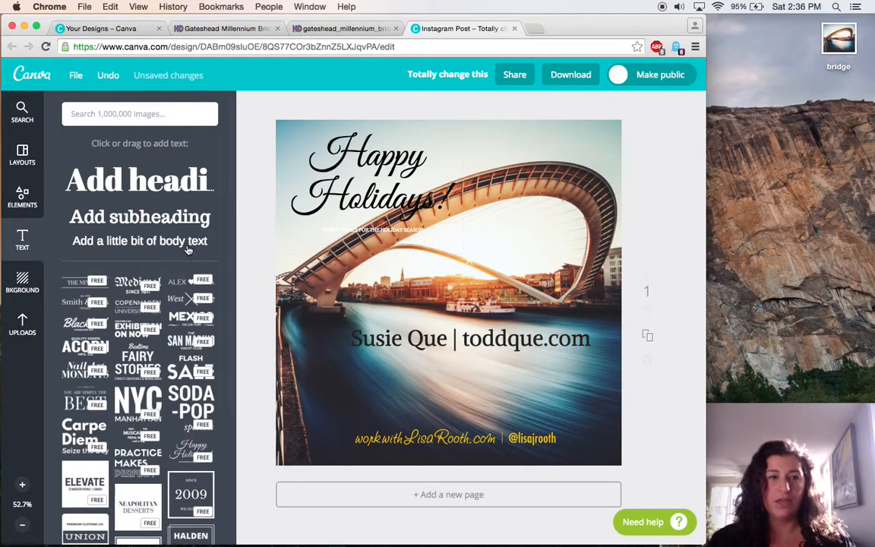
Add a subheading below the name text, and delete the website address after the name's vertical bar.
{"action": "left_click", "coordinate": [135, 217]}
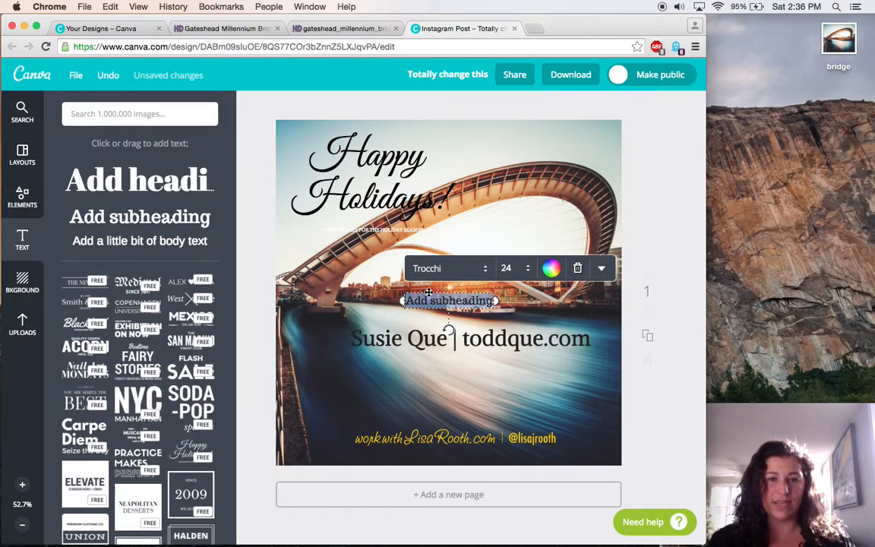
{"action": "left_click_drag", "start_coordinate": [428, 292], "coordinate": [450, 379]}
{"action": "left_click", "coordinate": [460, 346]}
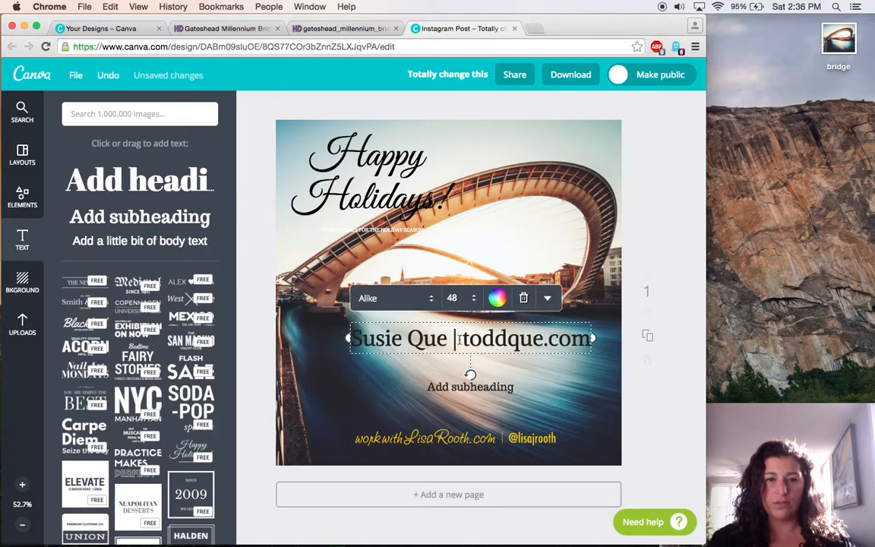
{"action": "key", "text": "BackSpace"}
{"action": "key", "text": "BackSpace"}
{"action": "key", "text": "BackSpace"}
{"action": "key", "text": "BackSpace"}
{"action": "key", "text": "BackSpace"}
{"action": "key", "text": "BackSpace"}
{"action": "key", "text": "BackSpace"}
{"action": "key", "text": "BackSpace"}
{"action": "key", "text": "BackSpace"}
{"action": "key", "text": "BackSpace"}
{"action": "key", "text": "BackSpace"}
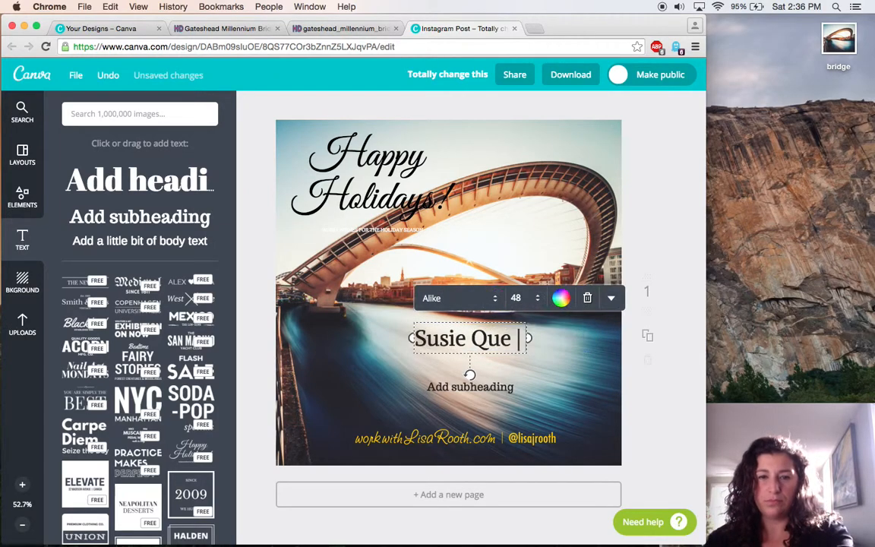
Place the subheading right after the vertical bar, and set the name text's font back to Allura.
{"action": "left_click_drag", "start_coordinate": [470, 382], "coordinate": [593, 344]}
{"action": "left_click", "coordinate": [460, 338]}
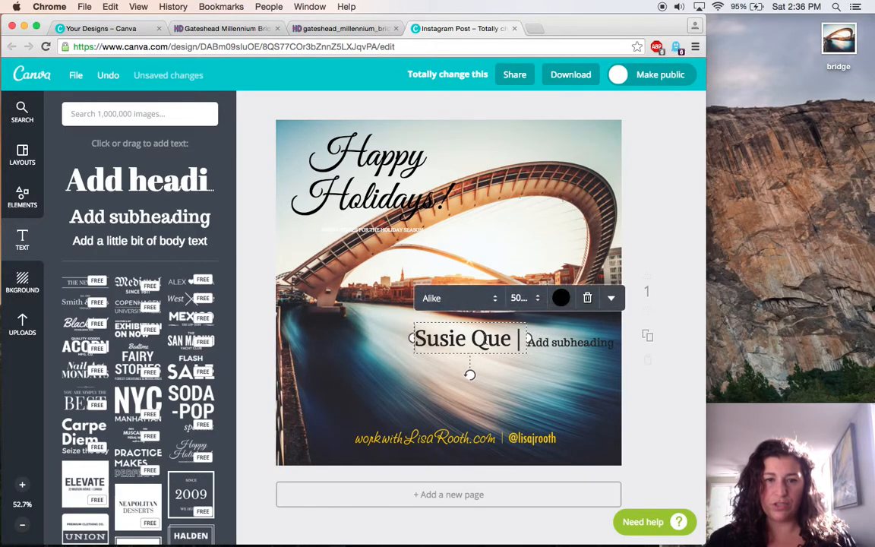
{"action": "left_click", "coordinate": [445, 304]}
{"action": "left_click", "coordinate": [456, 373]}
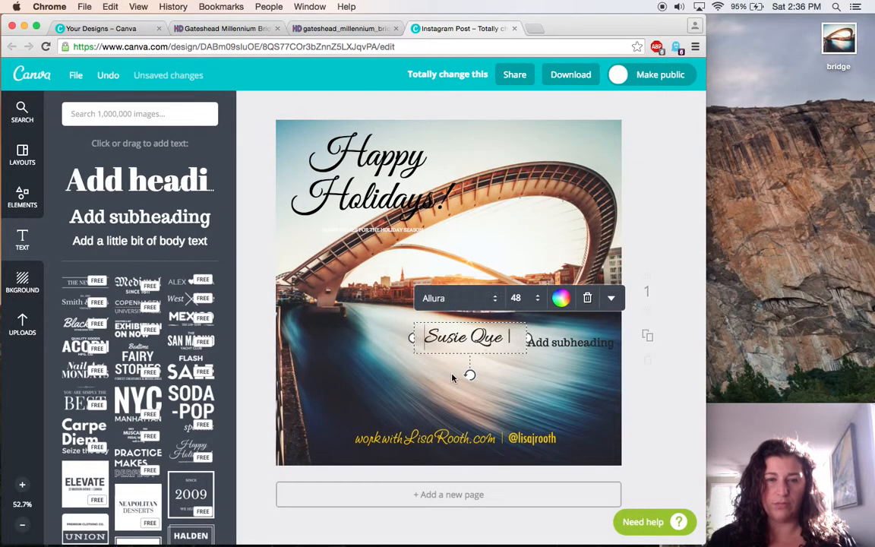
Replace the subheading's placeholder text with the sample website address.
{"action": "double_click", "coordinate": [569, 343]}
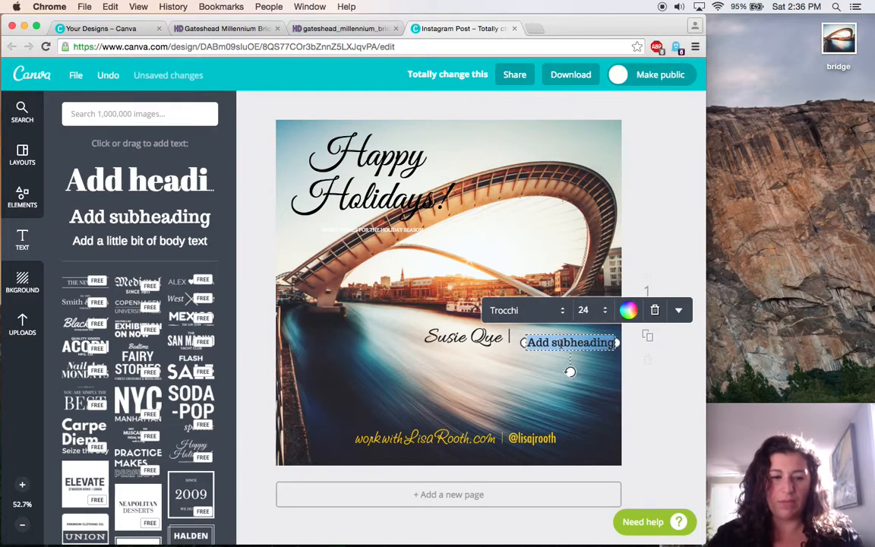
{"action": "type", "text": "susie"}
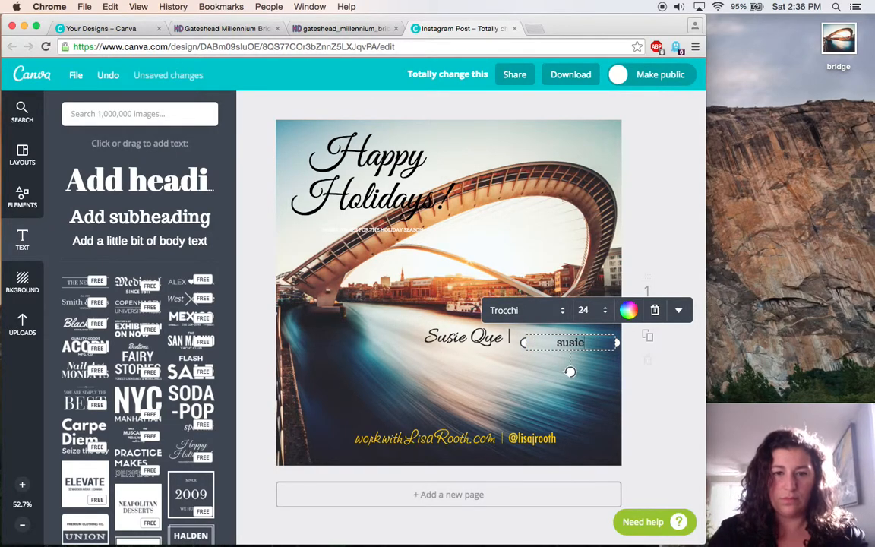
{"action": "type", "text": "que.com"}
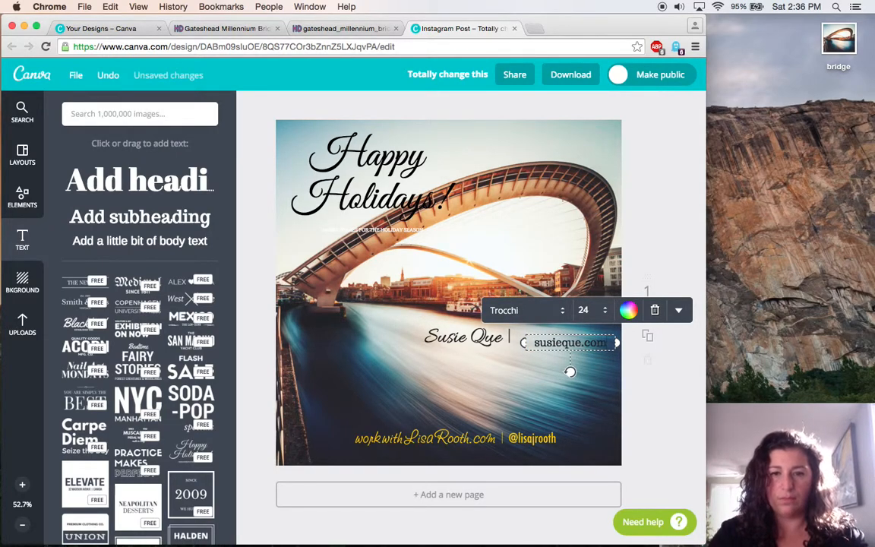
Bring the website address closer to the name, move both texts just above the yellow signature graphic, and select that graphic.
{"action": "left_click_drag", "start_coordinate": [553, 351], "coordinate": [542, 345]}
{"action": "left_click_drag", "start_coordinate": [650, 384], "coordinate": [397, 400]}
{"action": "left_click", "coordinate": [431, 439]}
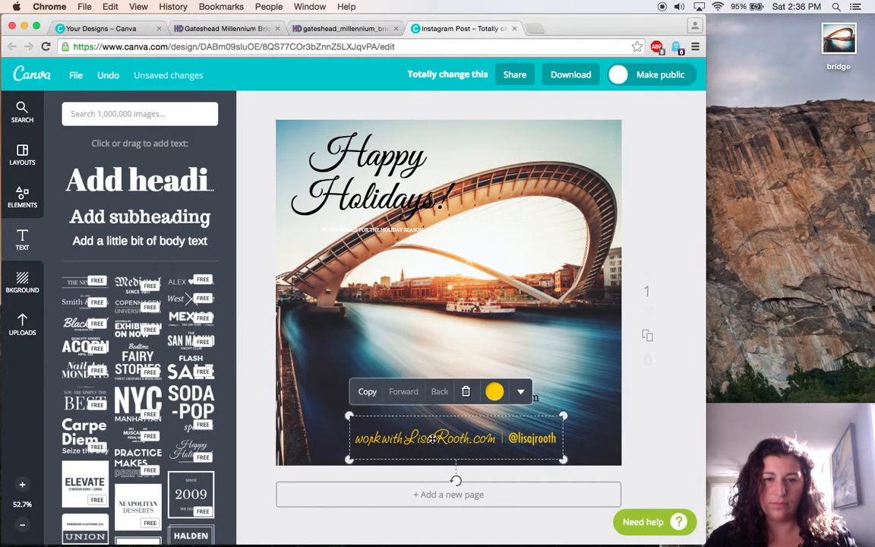
Delete the yellow signature graphic and move the name and website address texts down together into its place.
{"action": "left_click", "coordinate": [466, 391]}
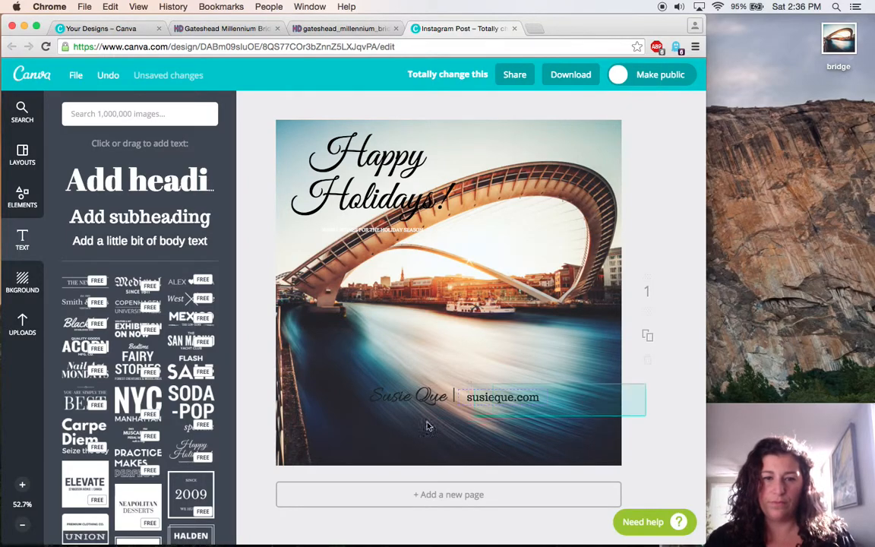
{"action": "left_click_drag", "start_coordinate": [361, 420], "coordinate": [360, 420]}
{"action": "left_click_drag", "start_coordinate": [421, 399], "coordinate": [413, 430]}
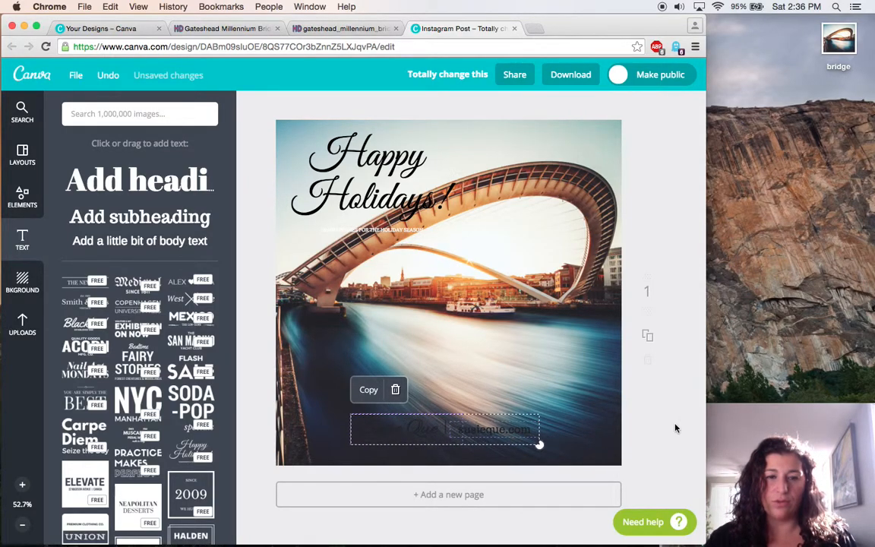
{"action": "left_click", "coordinate": [659, 434]}
Recolour the website address and the name text with its vertical bar yellow.
{"action": "left_click", "coordinate": [525, 433]}
{"action": "left_click", "coordinate": [596, 397]}
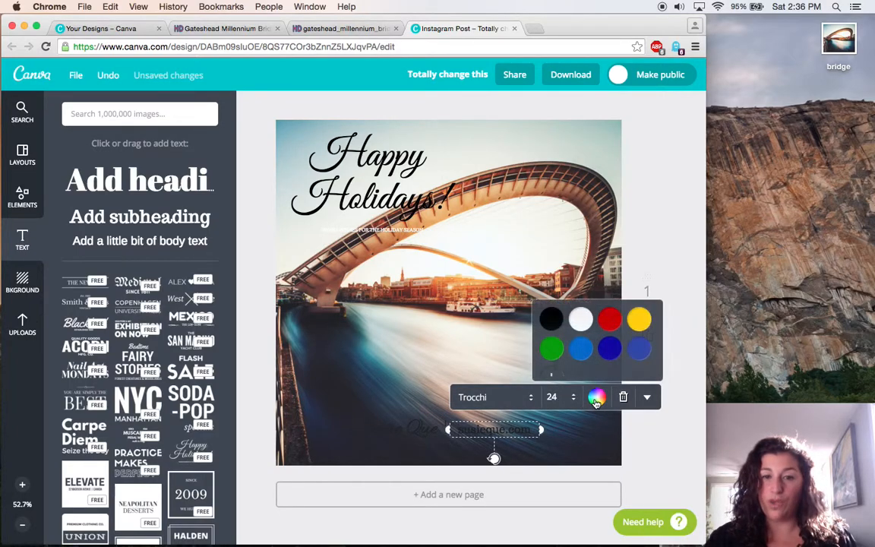
{"action": "left_click", "coordinate": [612, 318]}
{"action": "left_click", "coordinate": [642, 320]}
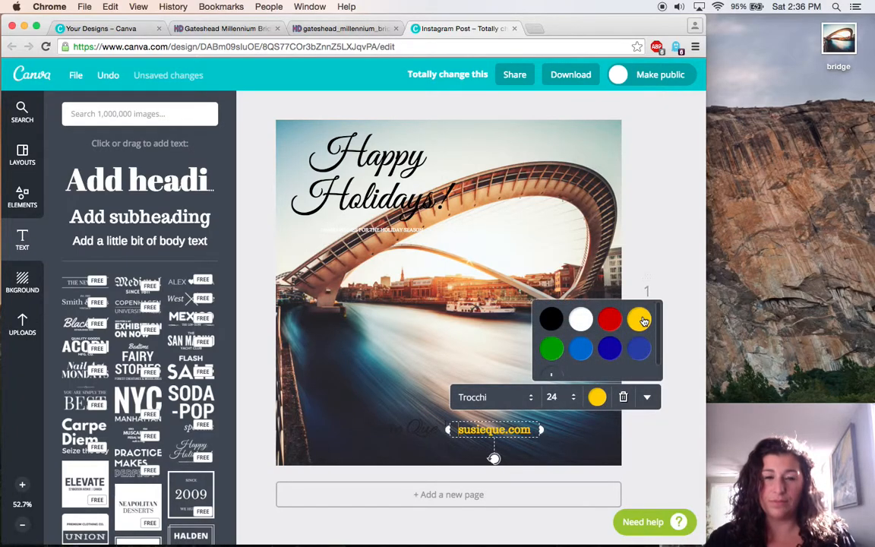
{"action": "left_click", "coordinate": [423, 431]}
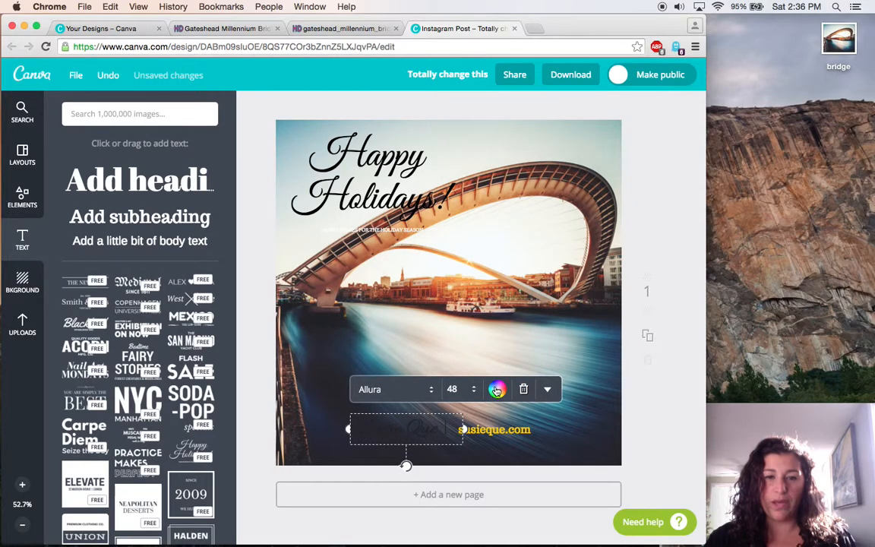
{"action": "left_click", "coordinate": [496, 390]}
{"action": "left_click", "coordinate": [539, 311]}
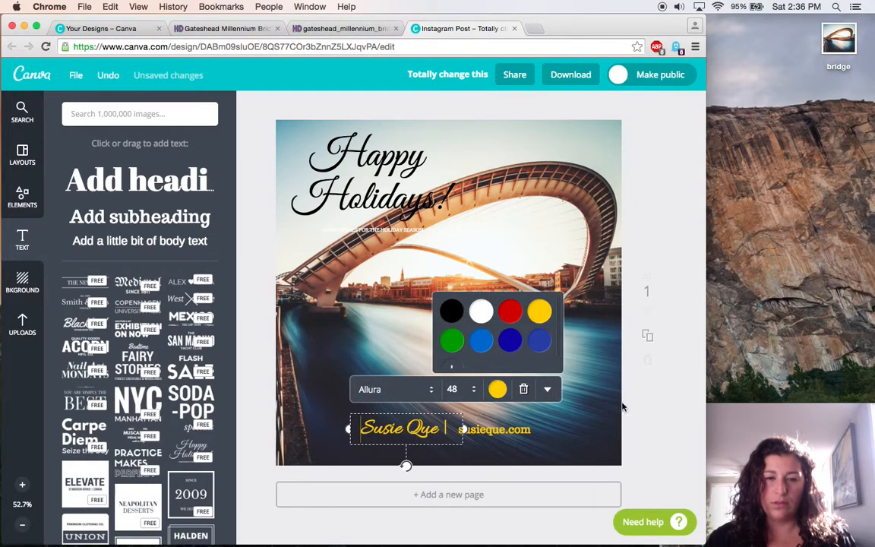
{"action": "left_click", "coordinate": [649, 426]}
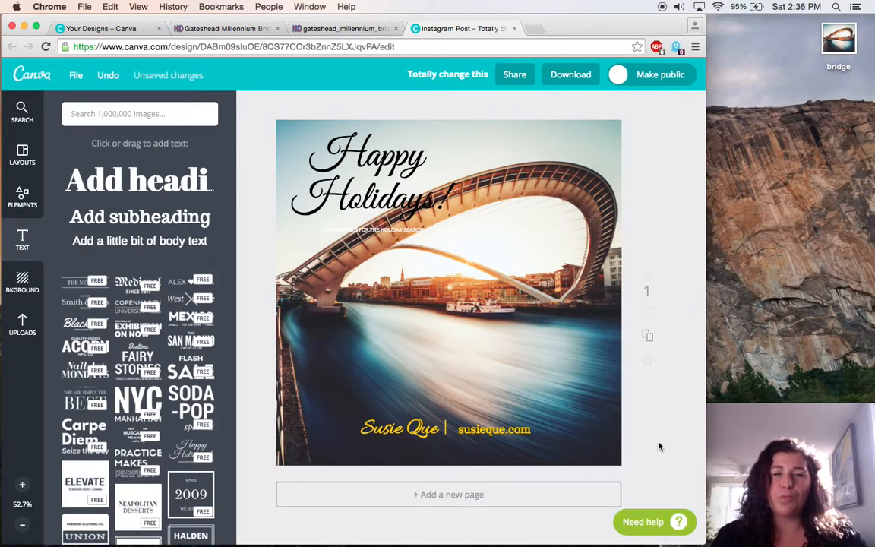
Apply the Drama filter to the bridge image.
{"action": "left_click", "coordinate": [323, 332]}
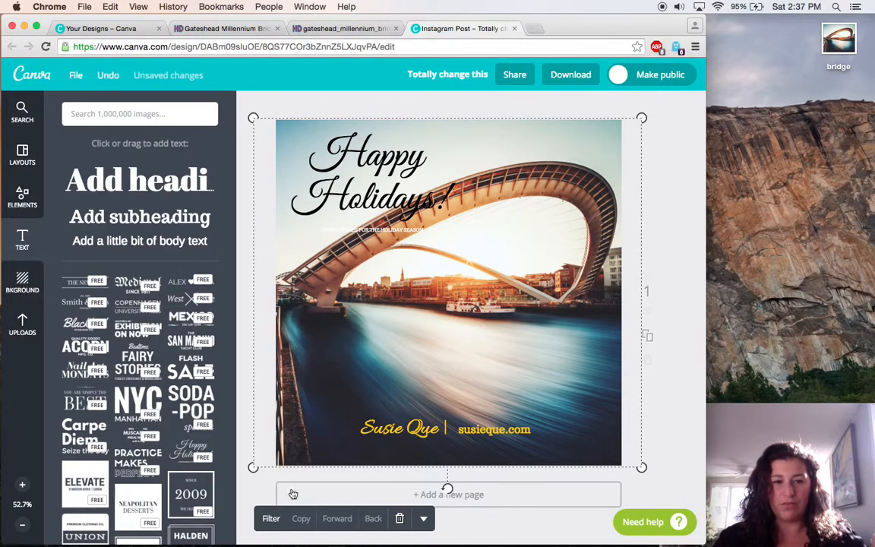
{"action": "left_click", "coordinate": [271, 518]}
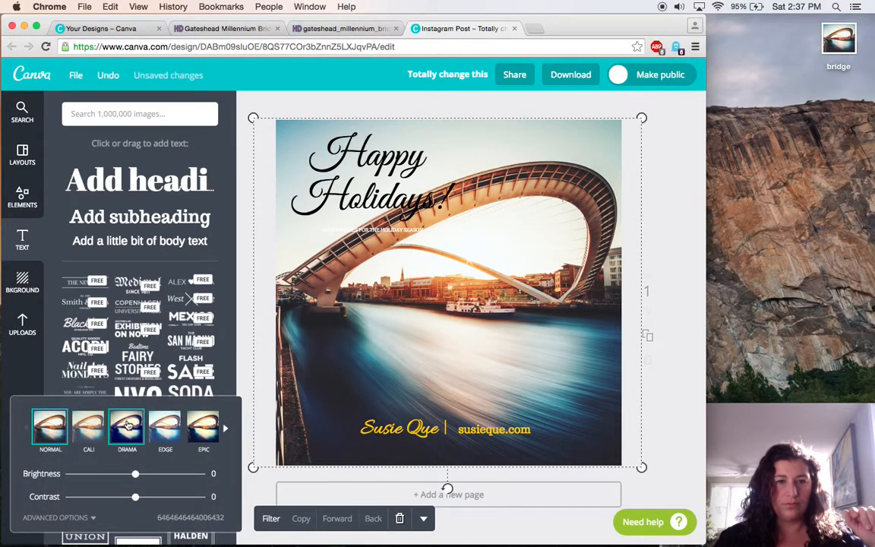
{"action": "left_click", "coordinate": [128, 426]}
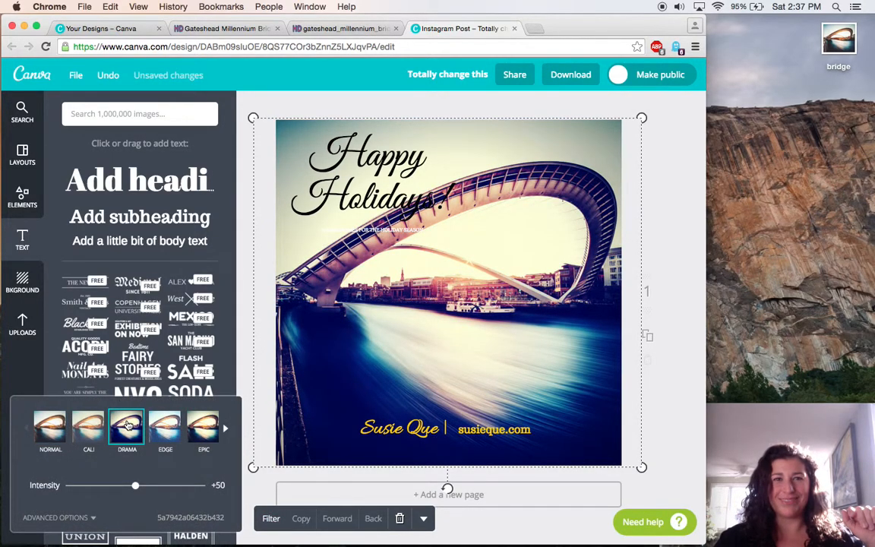
{"action": "left_click", "coordinate": [664, 430]}
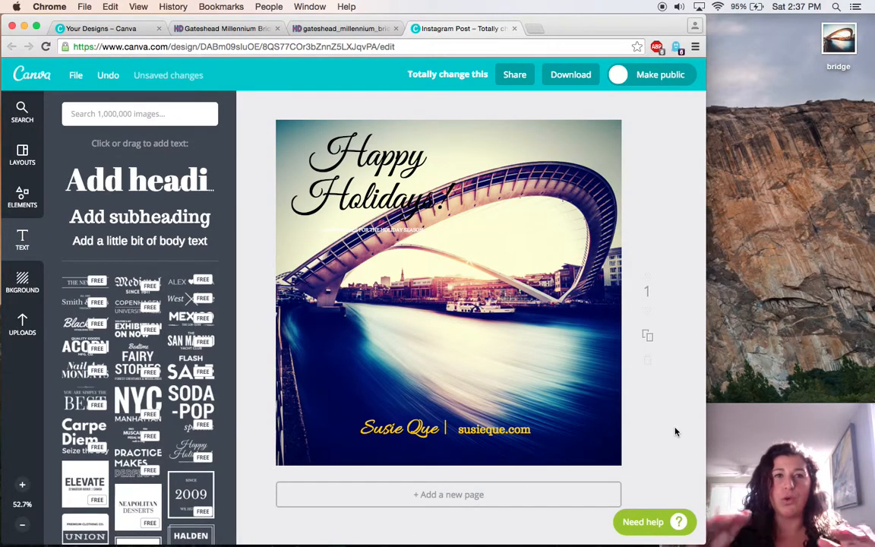
Move the Happy Holidays! greeting group down over the water, just above the yellow signature texts.
{"action": "double_click", "coordinate": [373, 196]}
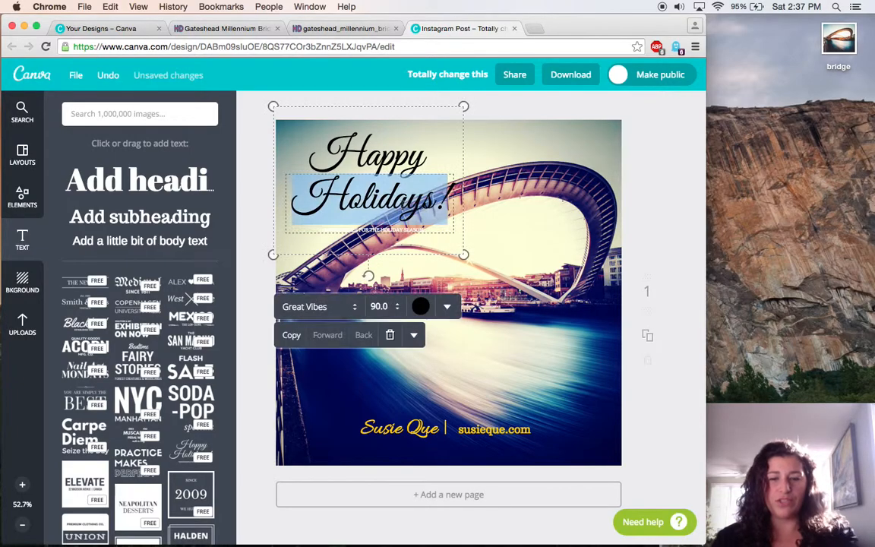
{"action": "left_click_drag", "start_coordinate": [371, 107], "coordinate": [444, 283]}
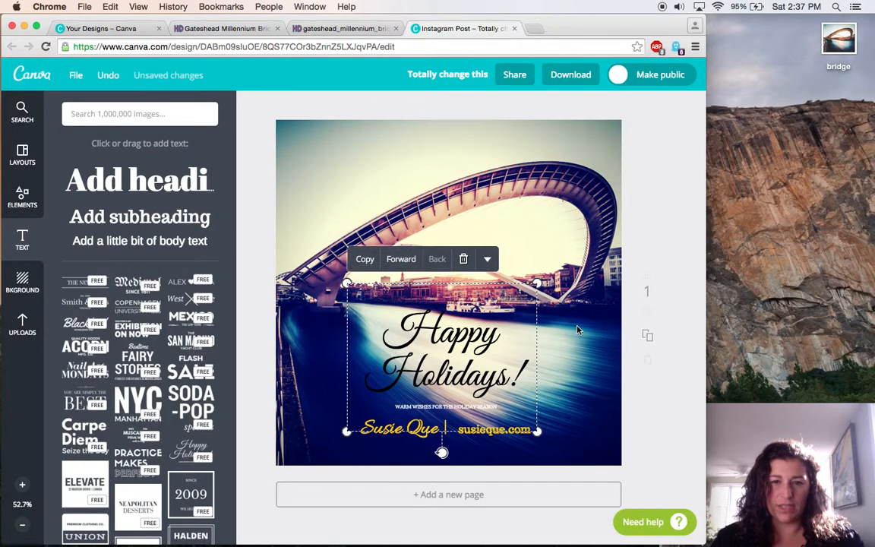
{"action": "left_click", "coordinate": [668, 394]}
Delete the small "Warm wishes for the holiday season" line under the greeting and save the design.
{"action": "left_click", "coordinate": [458, 407]}
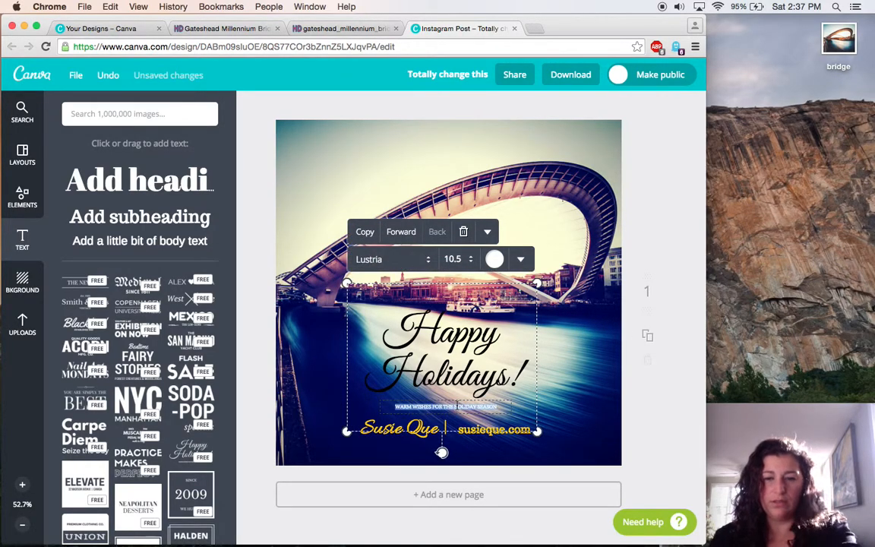
{"action": "key", "text": "Delete"}
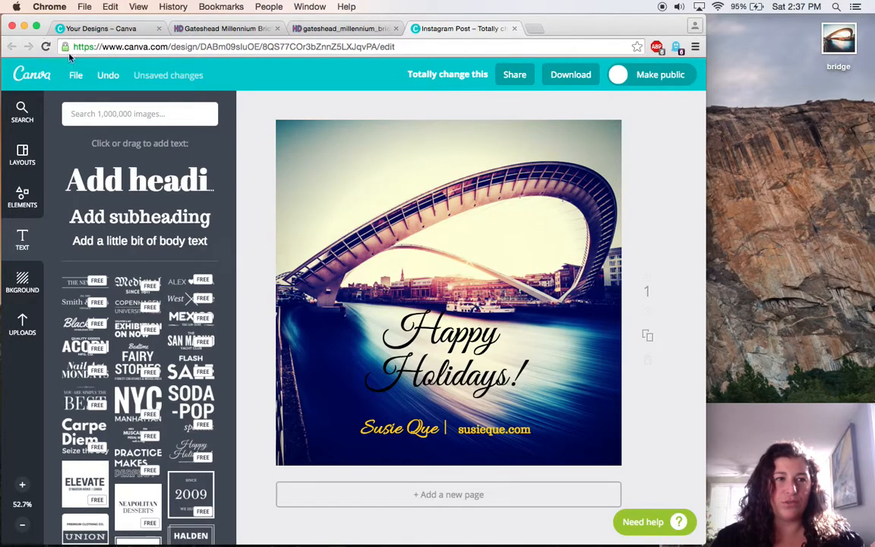
{"action": "left_click", "coordinate": [75, 75]}
{"action": "left_click", "coordinate": [72, 157]}
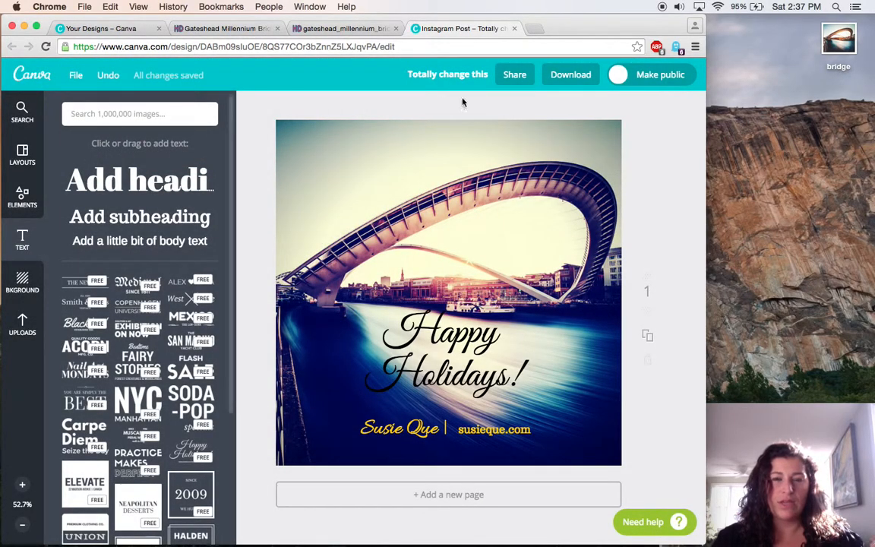
Look over the email sharing options and the download formats, including Image: for Web (JPG).
{"action": "left_click", "coordinate": [514, 75]}
{"action": "left_click", "coordinate": [470, 161]}
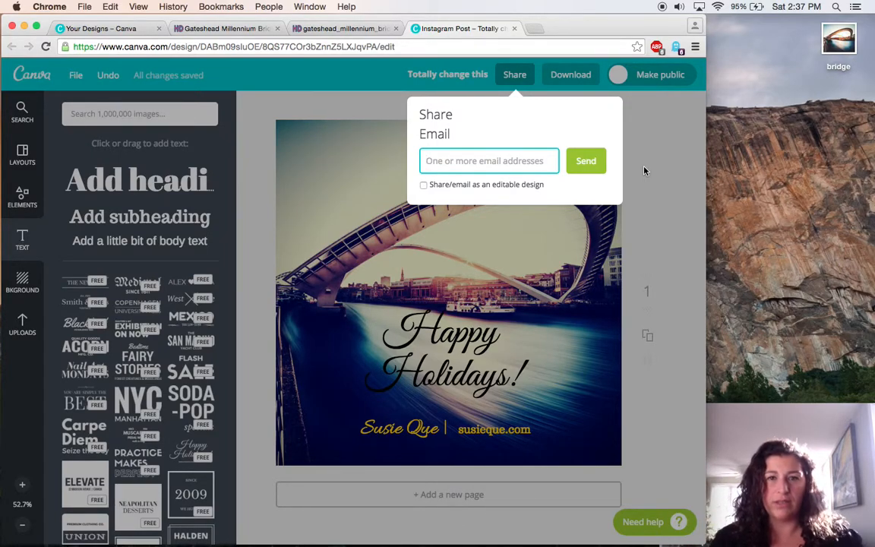
{"action": "left_click", "coordinate": [568, 75]}
{"action": "left_click", "coordinate": [568, 74]}
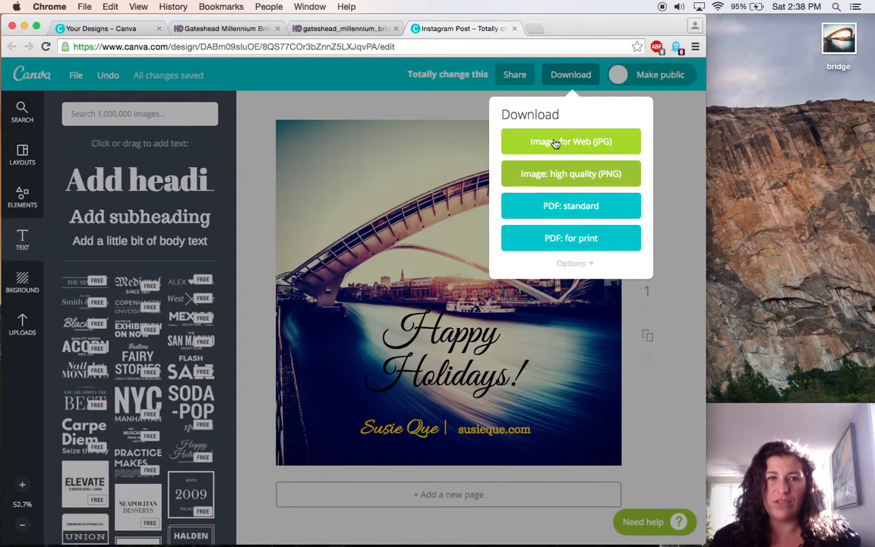
{"action": "left_click", "coordinate": [555, 144]}
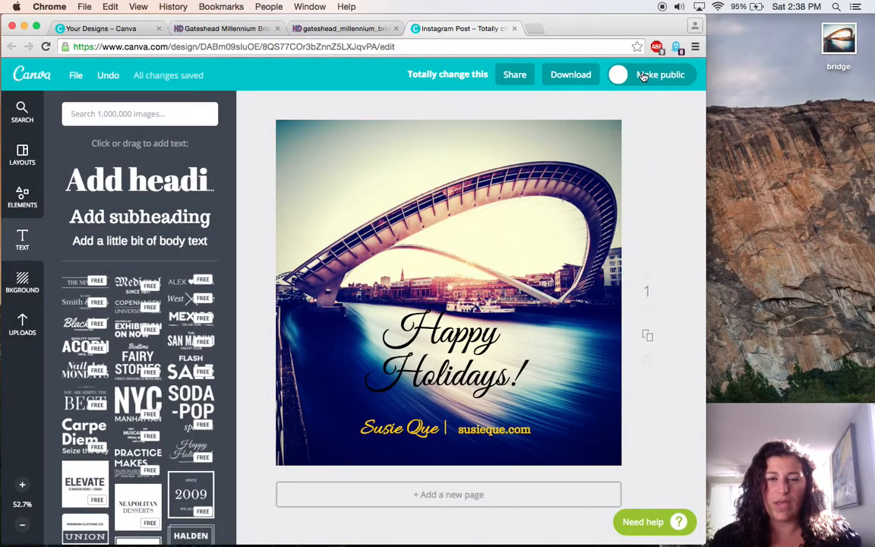
Make the design public and switch it back to private.
{"action": "left_click", "coordinate": [644, 75]}
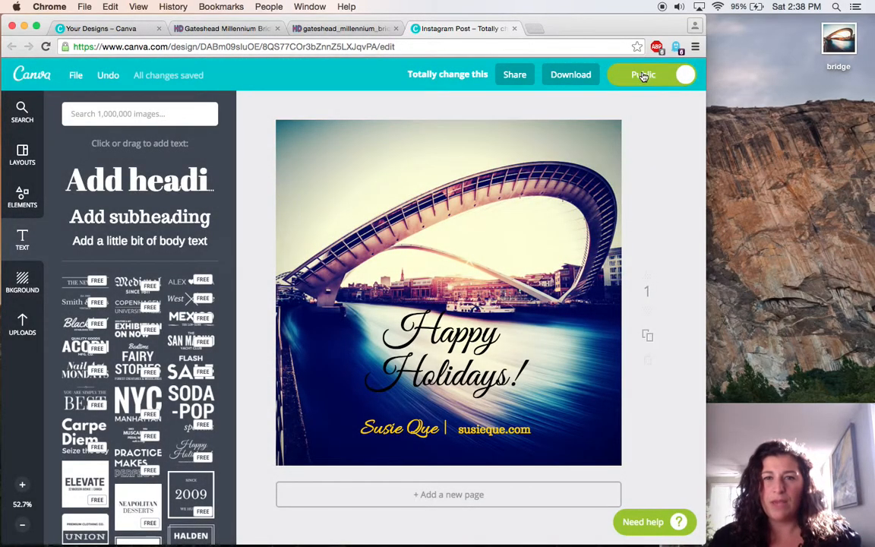
{"action": "left_click", "coordinate": [646, 75]}
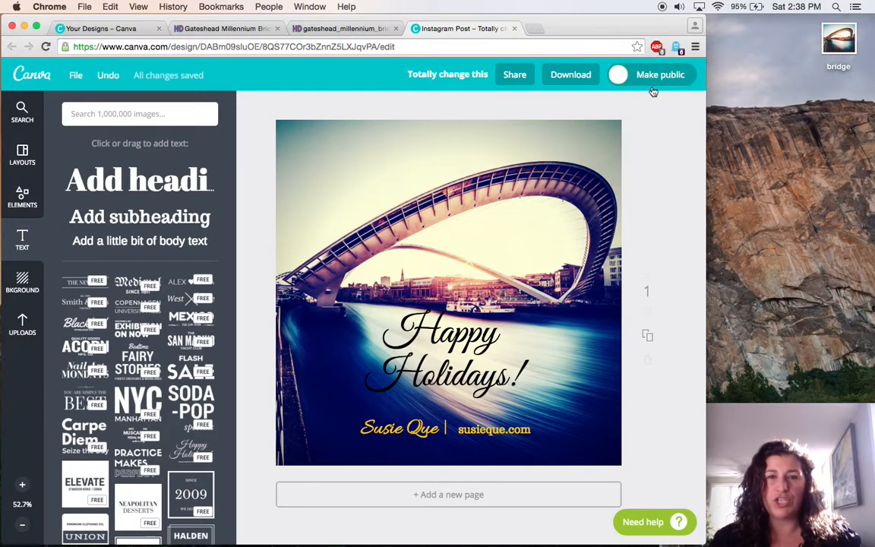